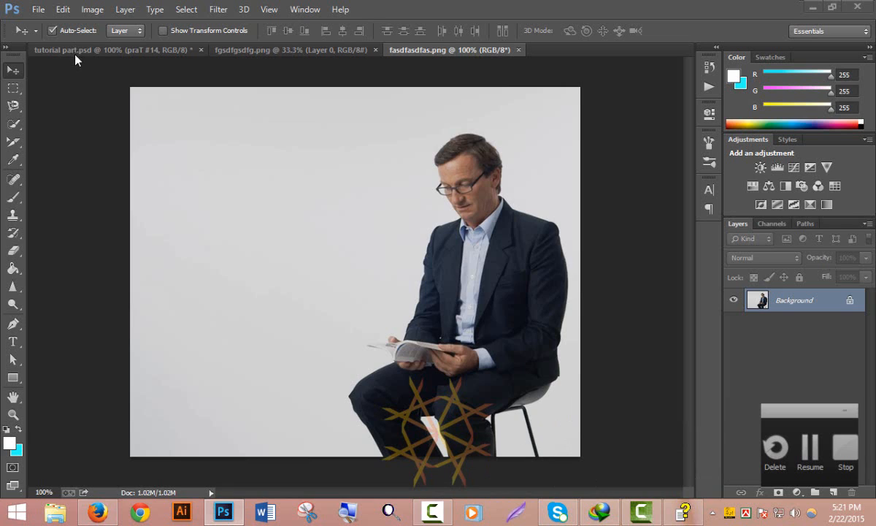
Step: Switch to tutorial part.psd and examine the Transform commands available for the selected text layer
{"action": "left_click", "coordinate": [73, 50]}
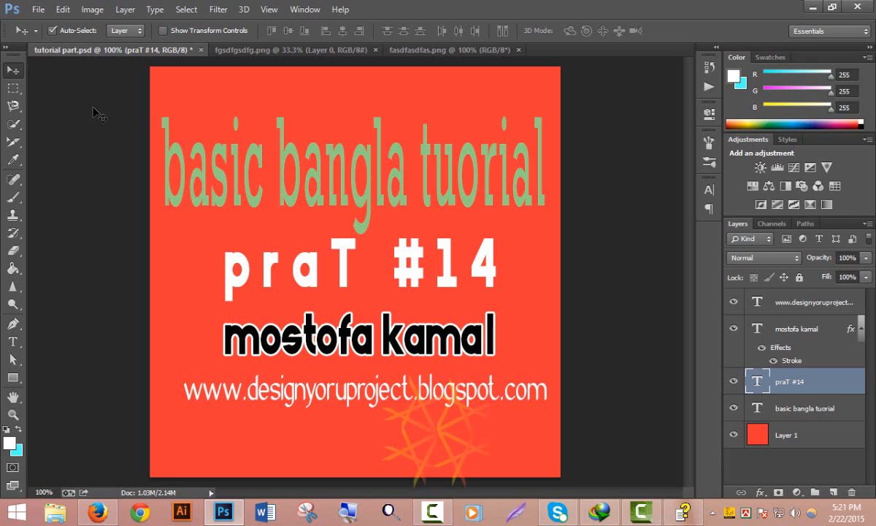
{"action": "left_click", "coordinate": [63, 9]}
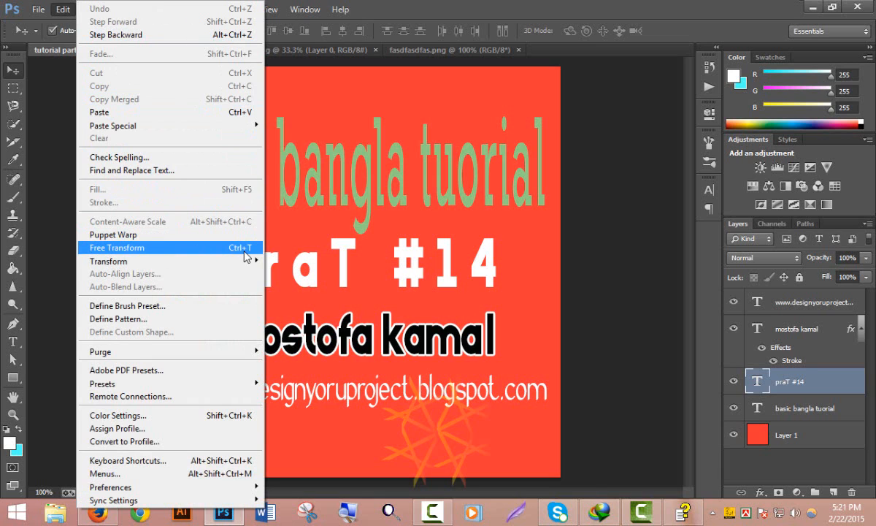
{"action": "mouse_move", "coordinate": [207, 261]}
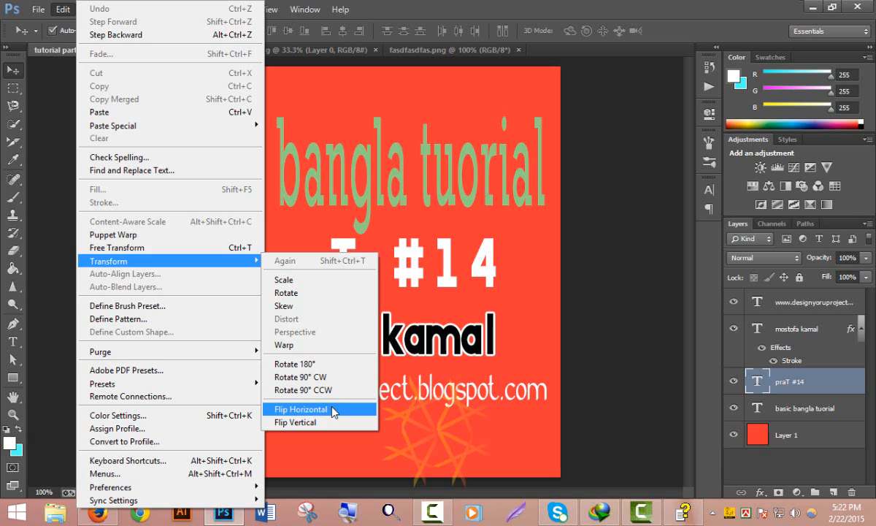
{"action": "left_click", "coordinate": [414, 155]}
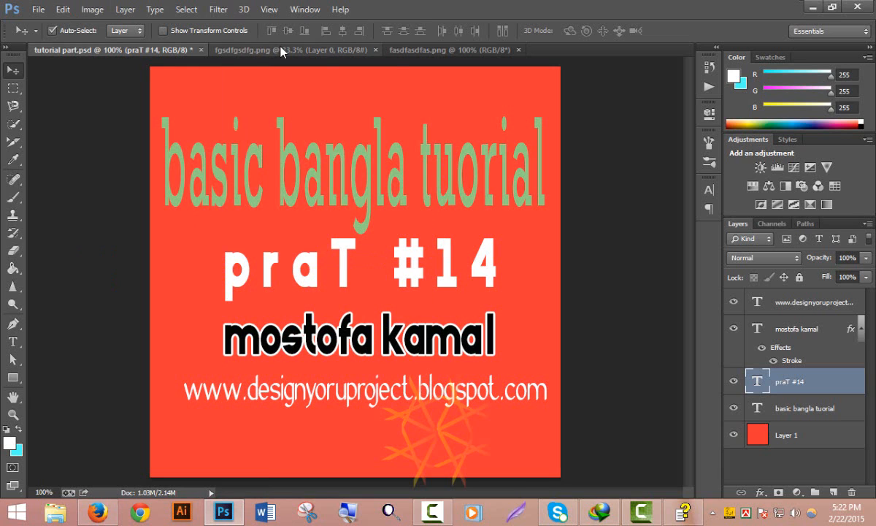
Step: Close tutorial part.psd and save its changes
{"action": "left_click", "coordinate": [241, 50]}
{"action": "left_click", "coordinate": [144, 51]}
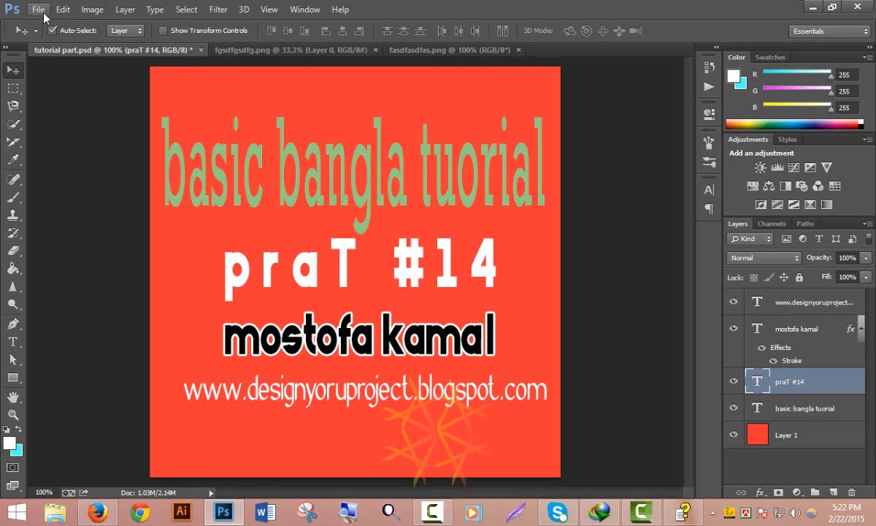
{"action": "left_click", "coordinate": [201, 50]}
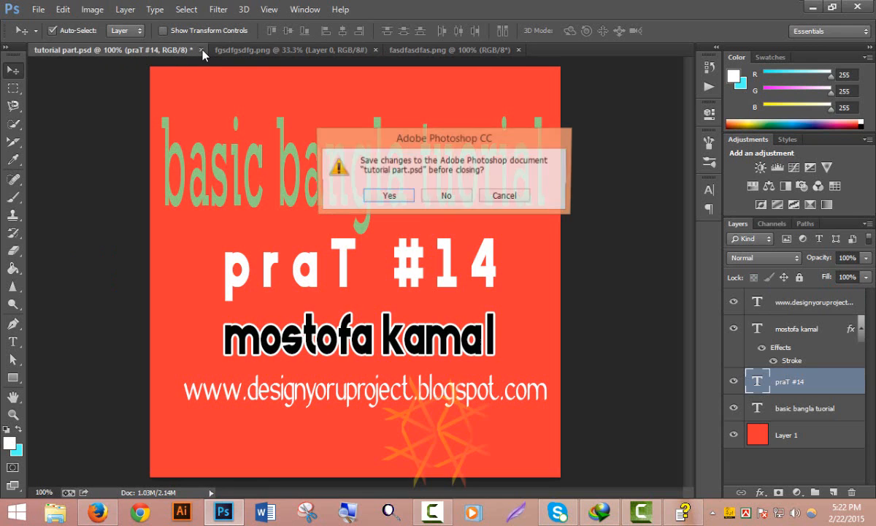
{"action": "left_click", "coordinate": [387, 195]}
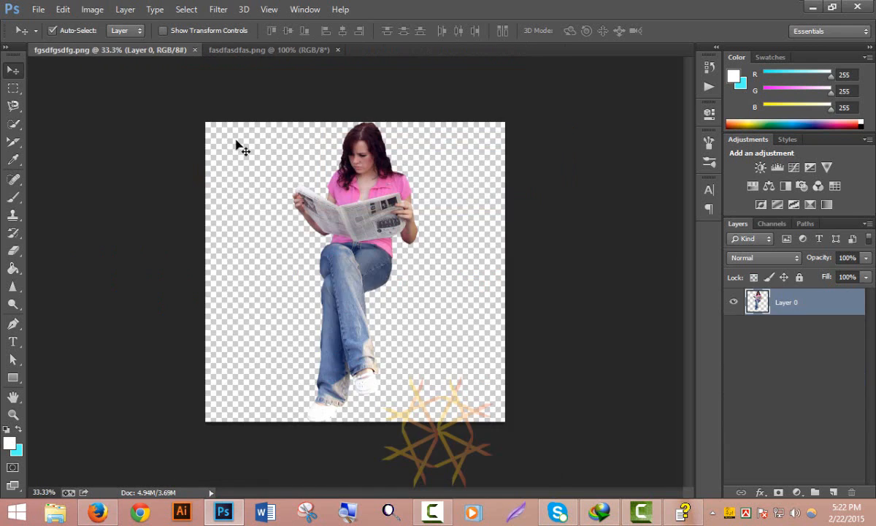
Step: Start a new document 1500 pixels wide and 1000 pixels high with a resolution of 72 pixels/inch
{"action": "left_click", "coordinate": [46, 10]}
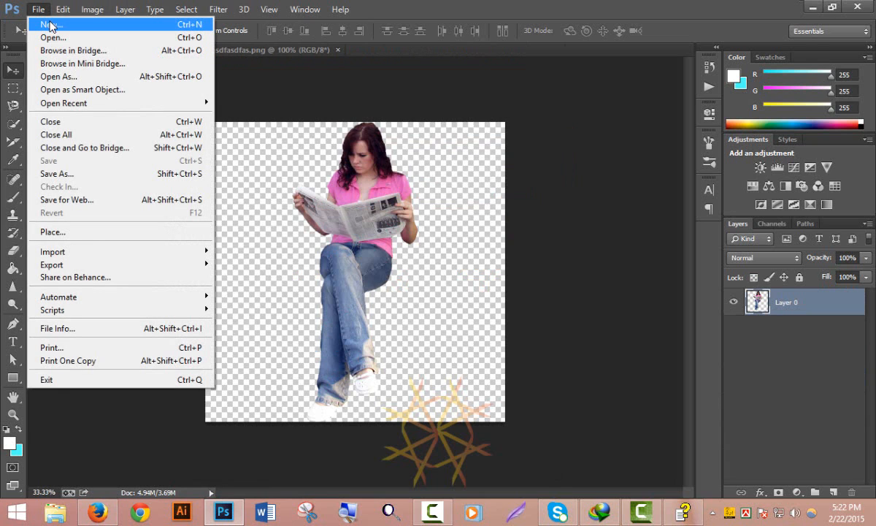
{"action": "left_click", "coordinate": [100, 27]}
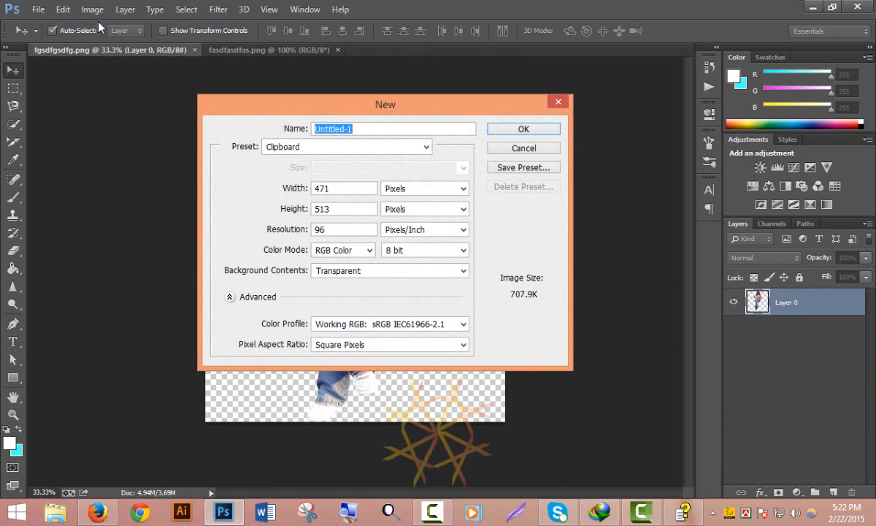
{"action": "left_click_drag", "start_coordinate": [450, 112], "coordinate": [424, 109]}
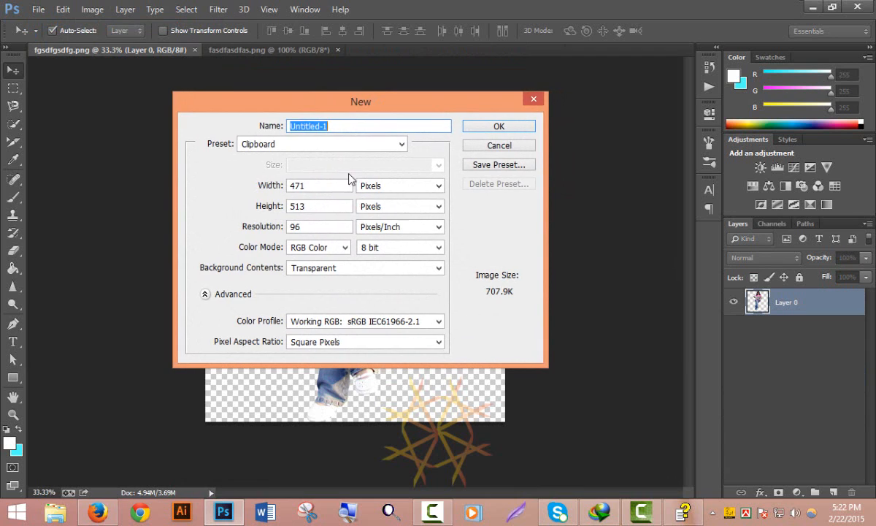
{"action": "left_click_drag", "start_coordinate": [335, 183], "coordinate": [270, 184]}
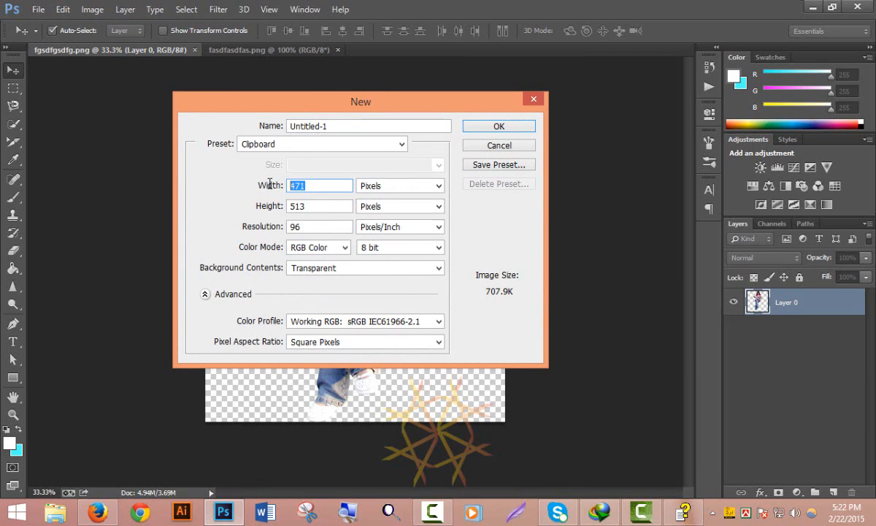
{"action": "type", "text": "1500"}
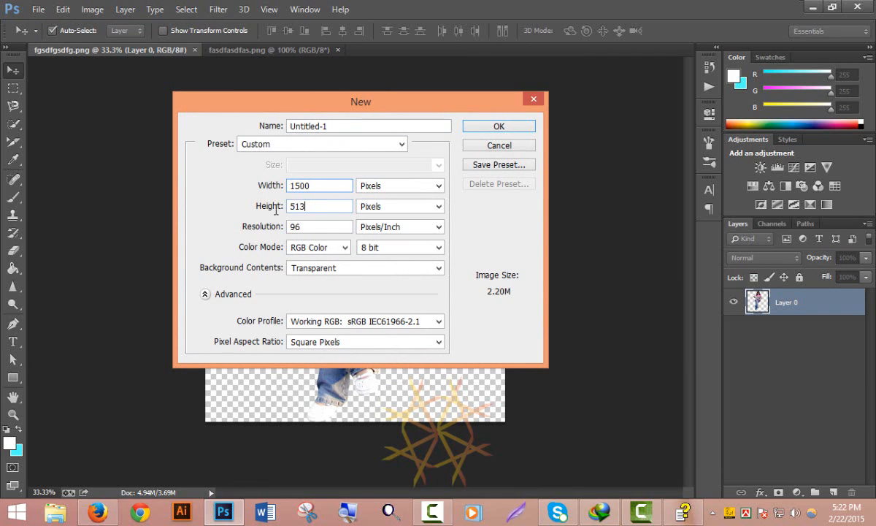
{"action": "left_click_drag", "start_coordinate": [276, 210], "coordinate": [241, 201]}
{"action": "type", "text": "100"}
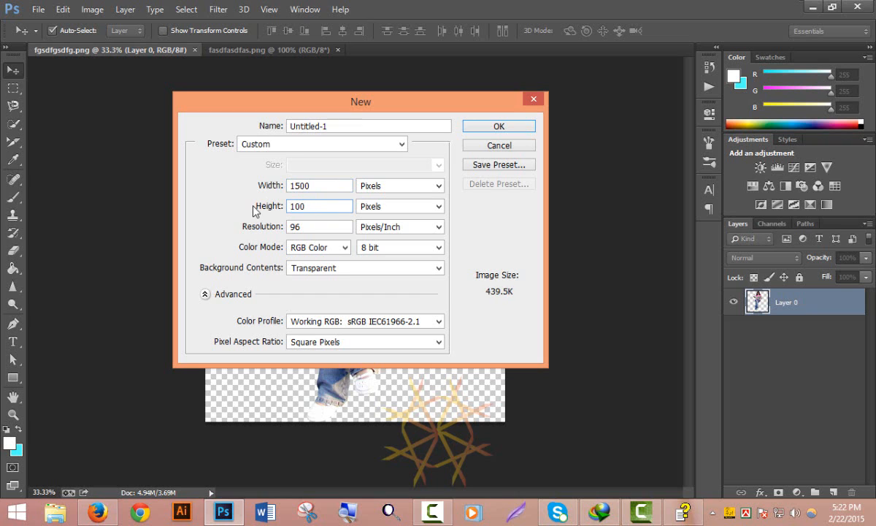
{"action": "type", "text": "0"}
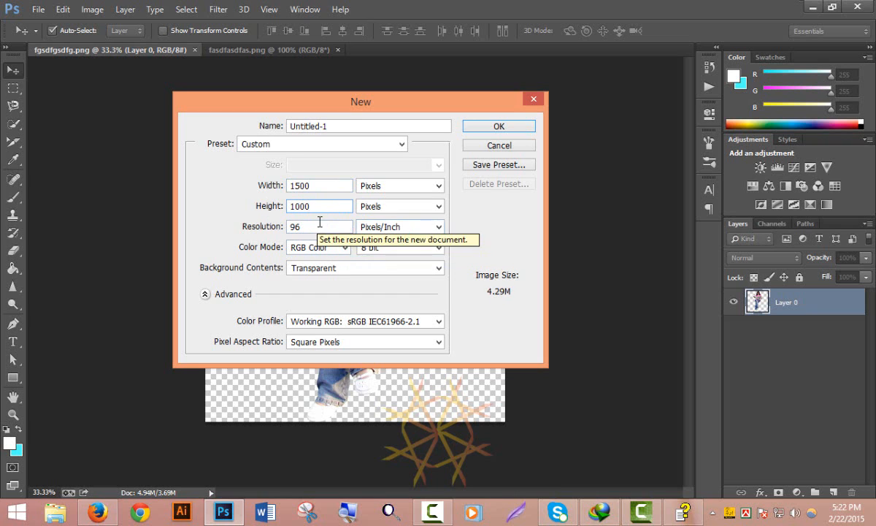
{"action": "left_click_drag", "start_coordinate": [319, 222], "coordinate": [238, 228]}
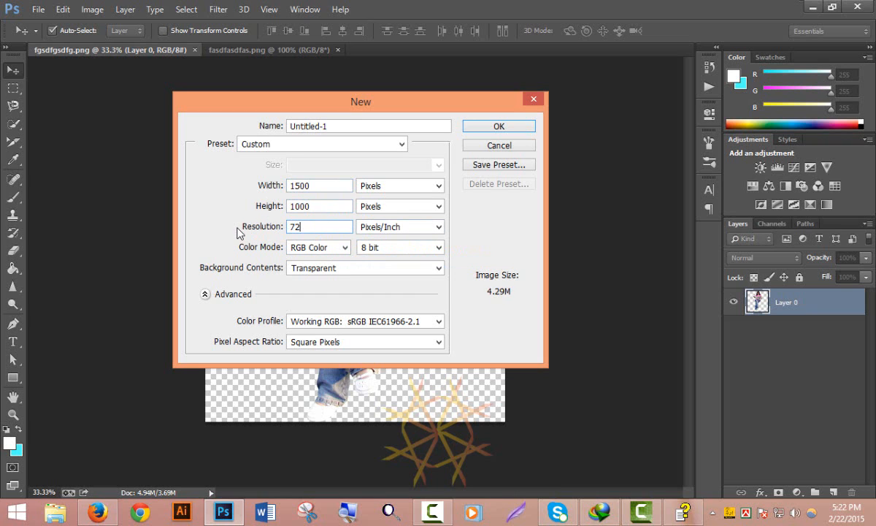
Step: Name the new document with the author's full name, set its background contents to White, and create it
{"action": "left_click_drag", "start_coordinate": [351, 129], "coordinate": [241, 133]}
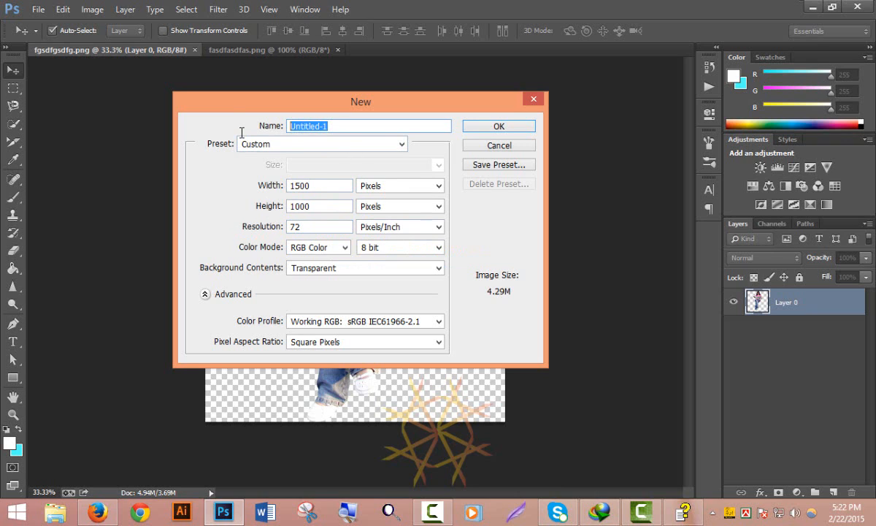
{"action": "type", "text": "mc"}
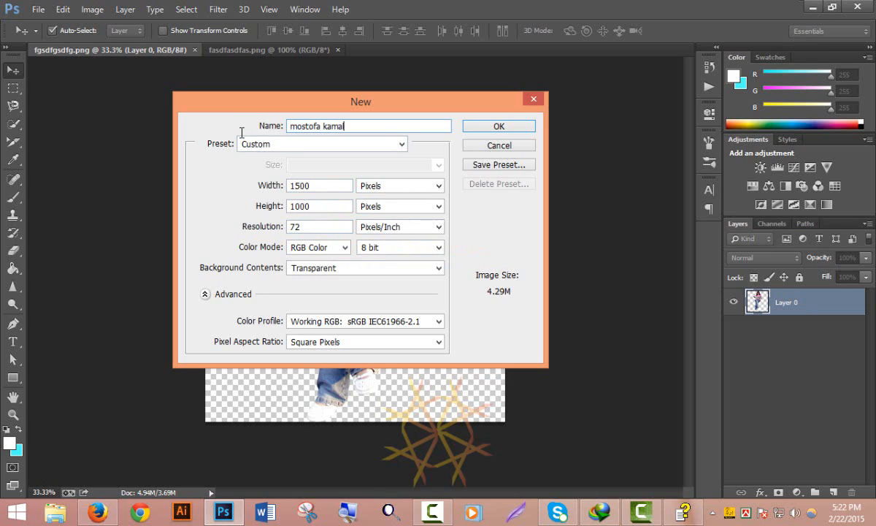
{"action": "left_click", "coordinate": [439, 268]}
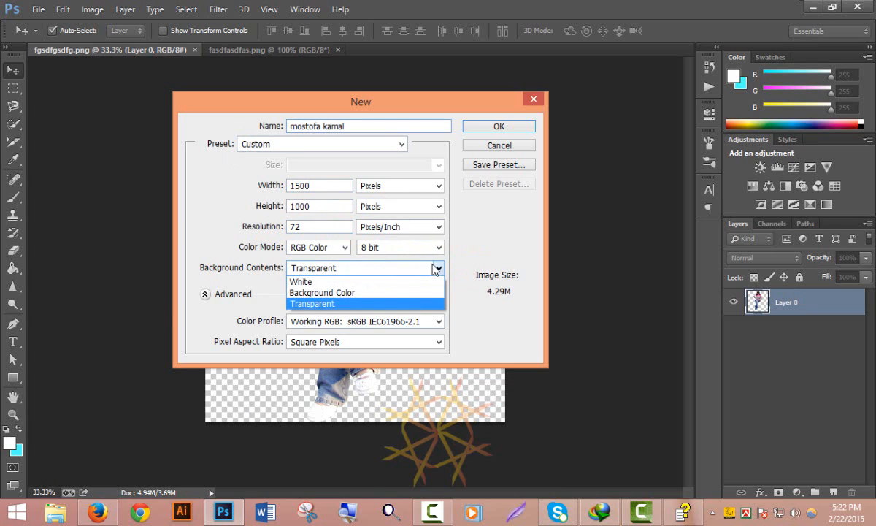
{"action": "left_click", "coordinate": [348, 278]}
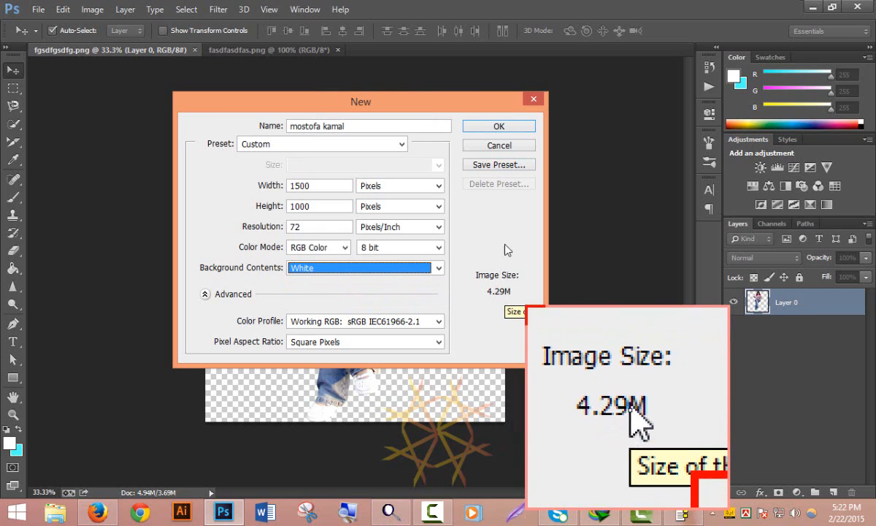
{"action": "left_click", "coordinate": [501, 127]}
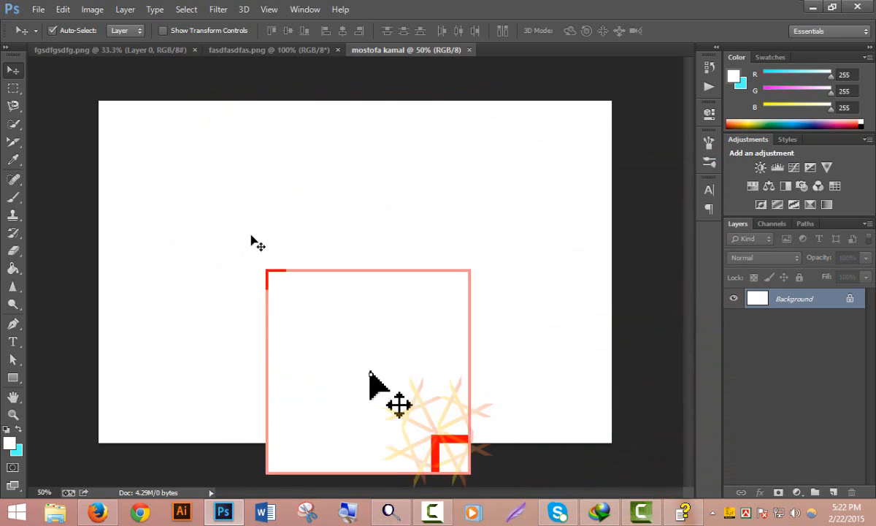
Step: Copy the cut-out woman from fgsdfgsdfg.png and paste her into the new white document
{"action": "left_click", "coordinate": [238, 51]}
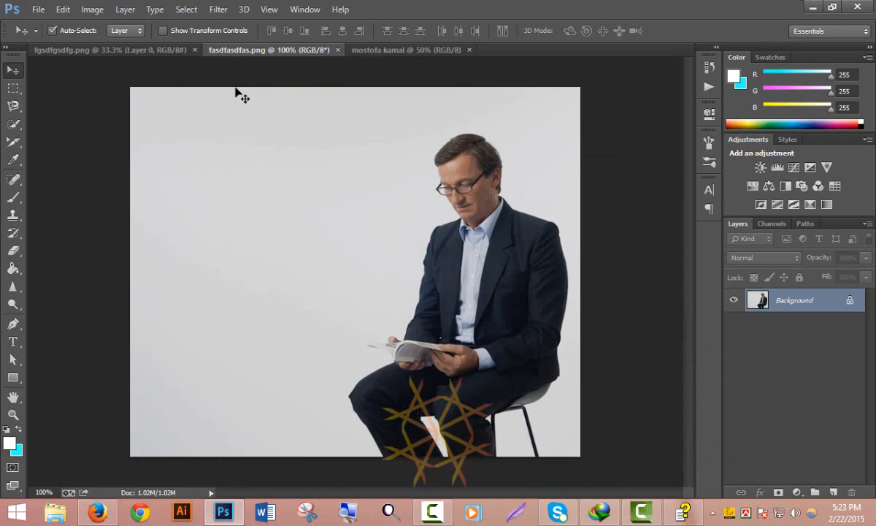
{"action": "left_click", "coordinate": [110, 49]}
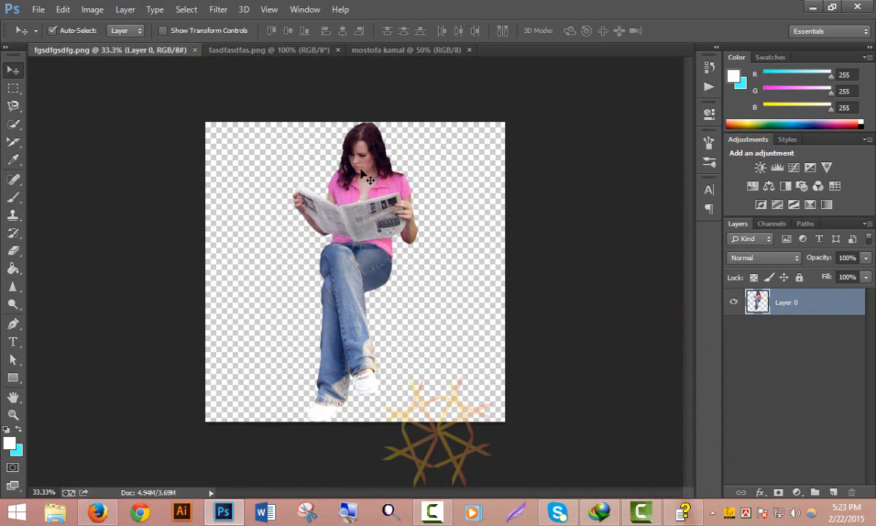
{"action": "left_click", "coordinate": [763, 302], "text": "ctrl"}
{"action": "left_click", "coordinate": [381, 48]}
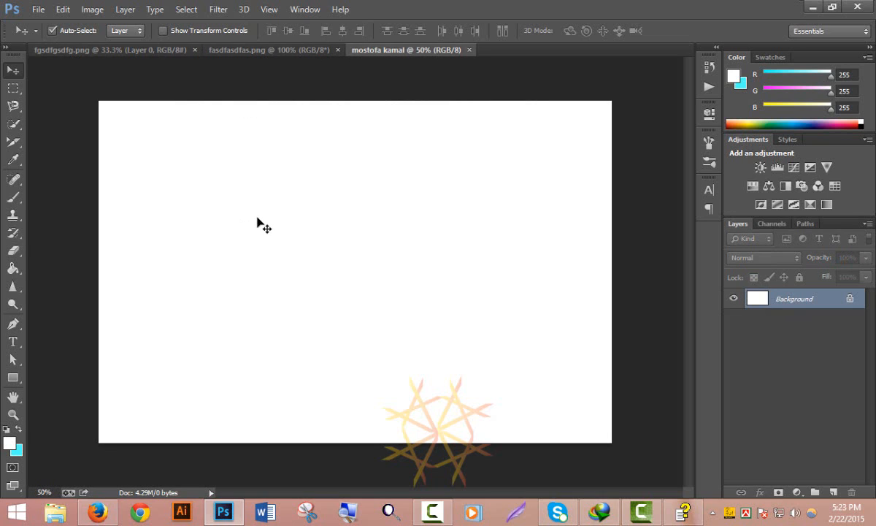
{"action": "key", "text": "ctrl+v"}
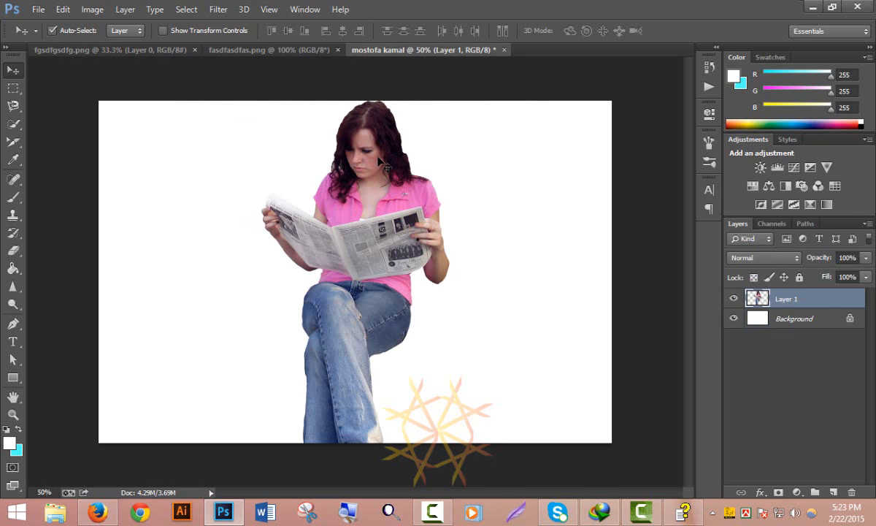
Step: In fasdfasdfas.png, select the seated man from head to legs with the Quick Selection tool at brush size 40
{"action": "left_click", "coordinate": [248, 50]}
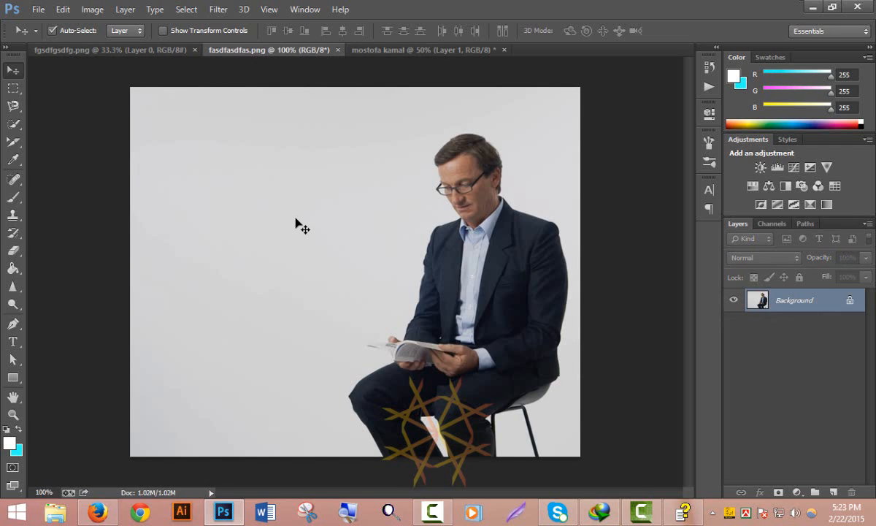
{"action": "key", "text": "ctrl+a"}
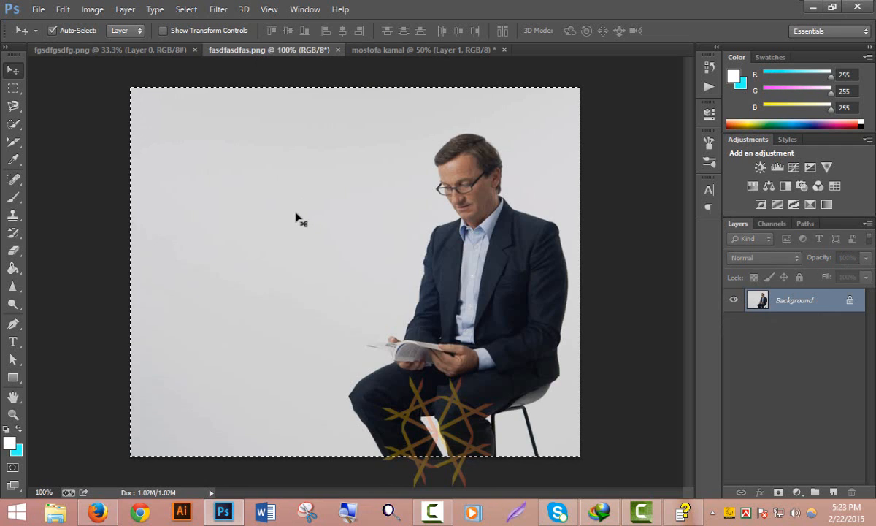
{"action": "key", "text": "ctrl+d"}
{"action": "left_click_drag", "start_coordinate": [13, 124], "coordinate": [66, 137]}
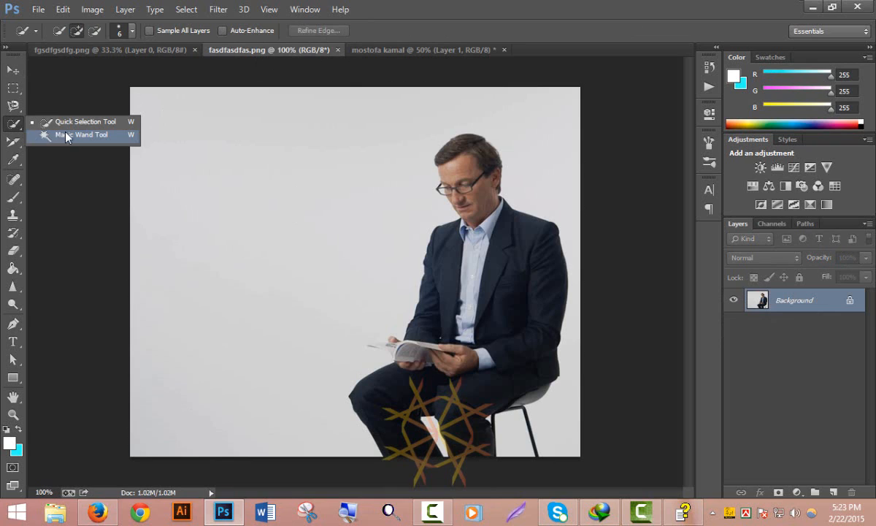
{"action": "left_click", "coordinate": [95, 122]}
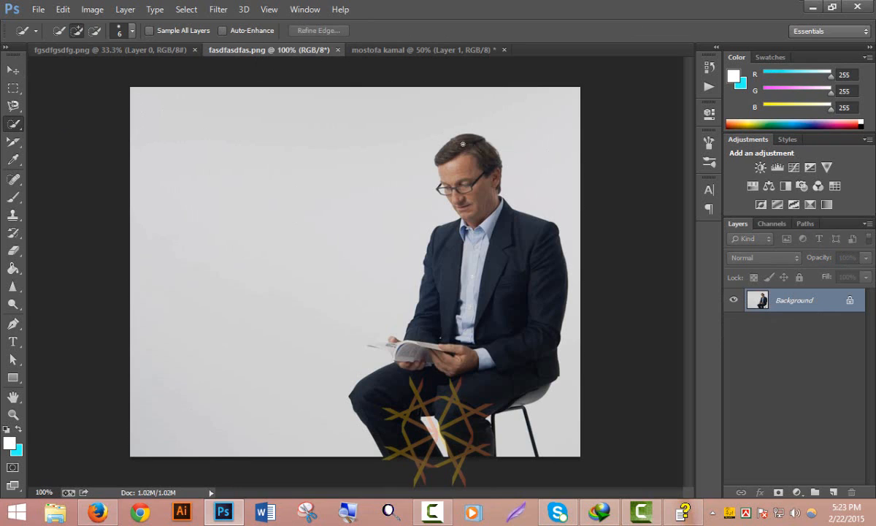
{"action": "key", "text": "bracketright"}
{"action": "key", "text": "bracketright"}
{"action": "key", "text": "bracketright"}
{"action": "key", "text": "bracketright"}
{"action": "key", "text": "bracketright"}
{"action": "mouse_move", "coordinate": [441, 146]}
{"action": "left_mouse_down"}
{"action": "mouse_move", "coordinate": [479, 263]}
{"action": "mouse_move", "coordinate": [432, 340]}
{"action": "mouse_move", "coordinate": [384, 310]}
{"action": "mouse_move", "coordinate": [356, 349]}
{"action": "mouse_move", "coordinate": [365, 402]}
{"action": "mouse_move", "coordinate": [383, 420]}
{"action": "mouse_move", "coordinate": [409, 422]}
{"action": "left_mouse_up"}
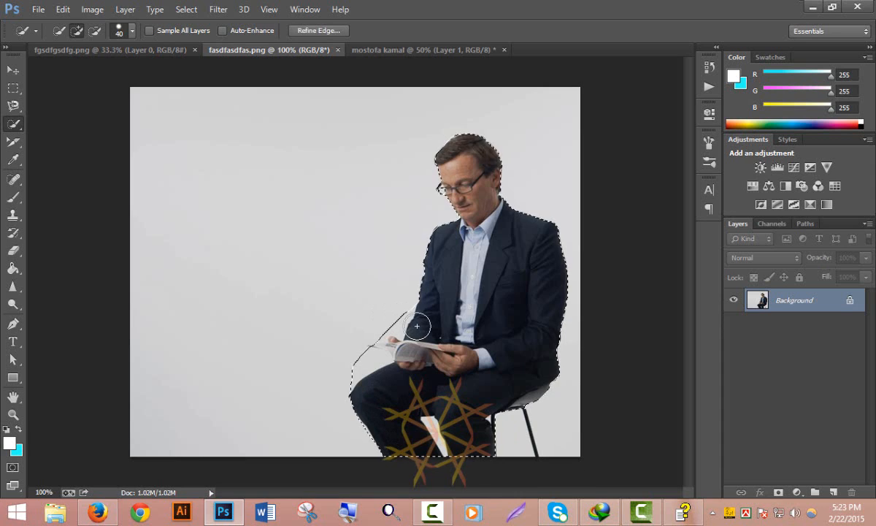
Step: Subtract the excess background between the man's arm, book and knee from the selection using brush size 10
{"action": "key", "text": "alt"}
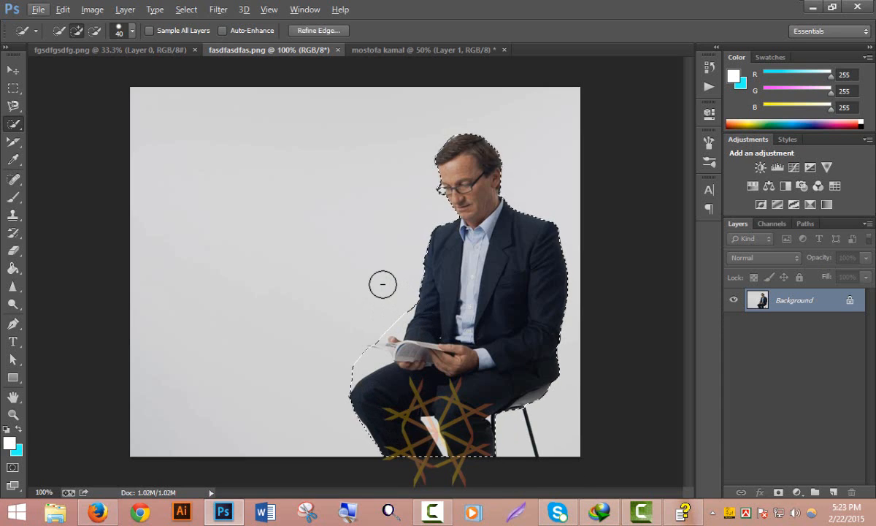
{"action": "key", "text": "bracketleft"}
{"action": "key", "text": "bracketleft"}
{"action": "key", "text": "bracketleft"}
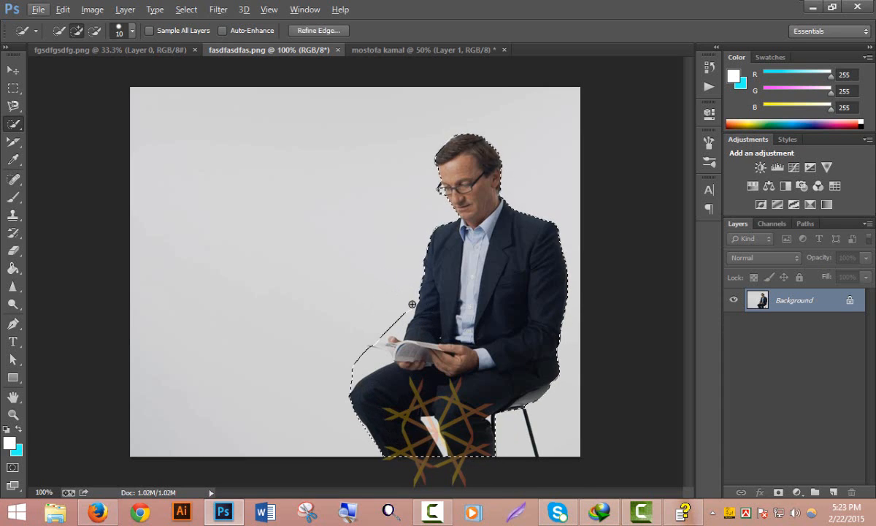
{"action": "key", "text": "alt"}
{"action": "mouse_move", "coordinate": [410, 308]}
{"action": "left_mouse_down"}
{"action": "mouse_move", "coordinate": [370, 348]}
{"action": "mouse_move", "coordinate": [361, 376]}
{"action": "mouse_move", "coordinate": [388, 358]}
{"action": "mouse_move", "coordinate": [371, 353]}
{"action": "mouse_move", "coordinate": [359, 364]}
{"action": "mouse_move", "coordinate": [354, 354]}
{"action": "mouse_move", "coordinate": [363, 374]}
{"action": "left_mouse_up"}
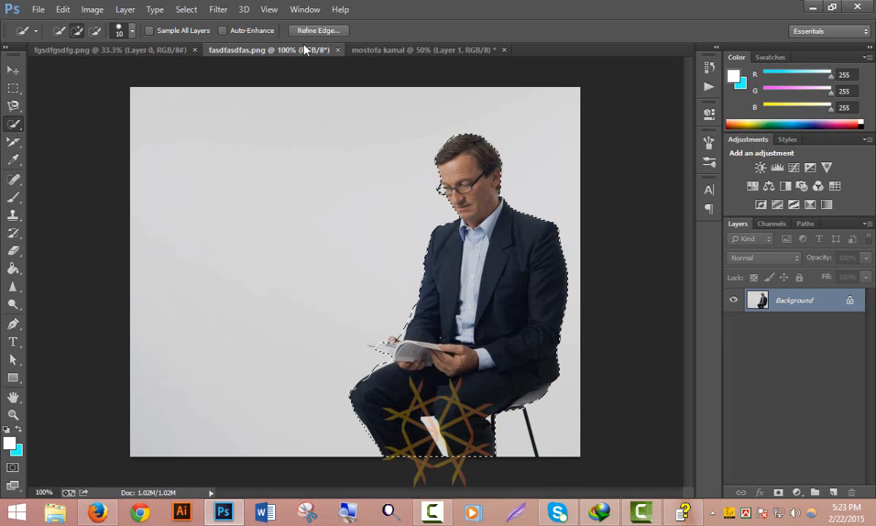
Step: Start Refine Edge on the man's selection, setting the radius to 9.9 px with Smart Radius enabled
{"action": "left_click", "coordinate": [321, 30]}
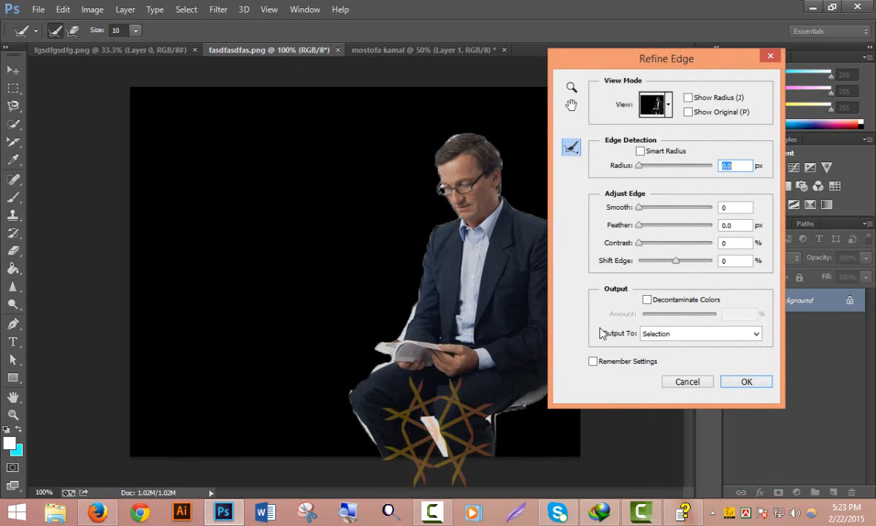
{"action": "left_click_drag", "start_coordinate": [641, 166], "coordinate": [668, 167]}
{"action": "left_click", "coordinate": [640, 150]}
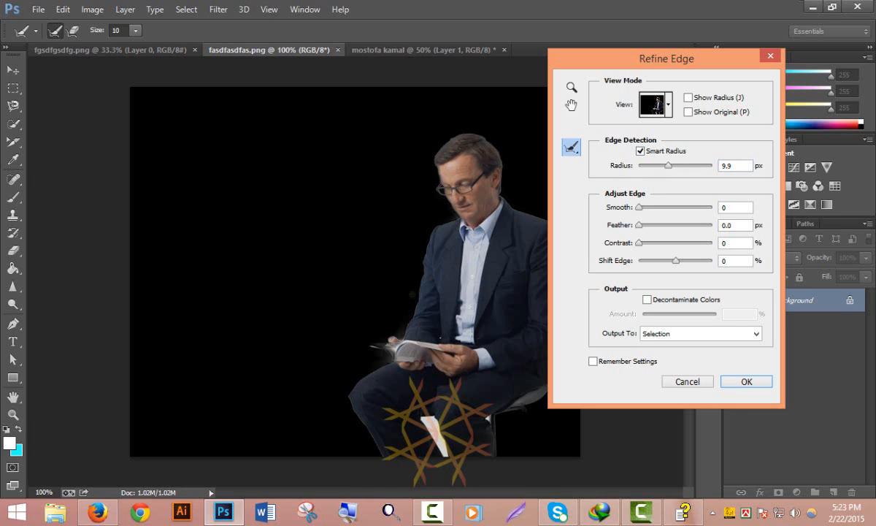
Step: Brush the edge refinement along the outline of the man's arms and book, and apply it to the selection
{"action": "left_click_drag", "start_coordinate": [412, 294], "coordinate": [395, 336]}
{"action": "left_click_drag", "start_coordinate": [600, 66], "coordinate": [691, 74]}
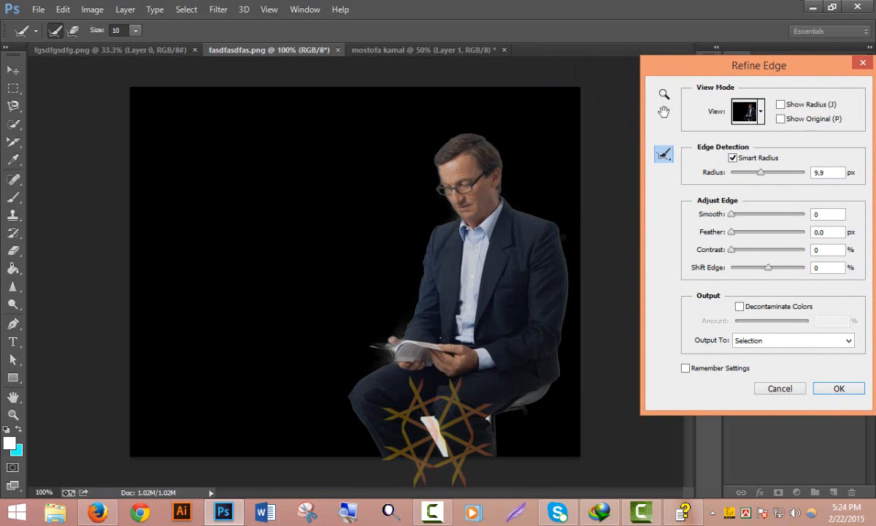
{"action": "left_click_drag", "start_coordinate": [569, 293], "coordinate": [570, 297]}
{"action": "left_click_drag", "start_coordinate": [394, 237], "coordinate": [376, 315]}
{"action": "left_click_drag", "start_coordinate": [422, 268], "coordinate": [358, 325]}
{"action": "left_click", "coordinate": [833, 389]}
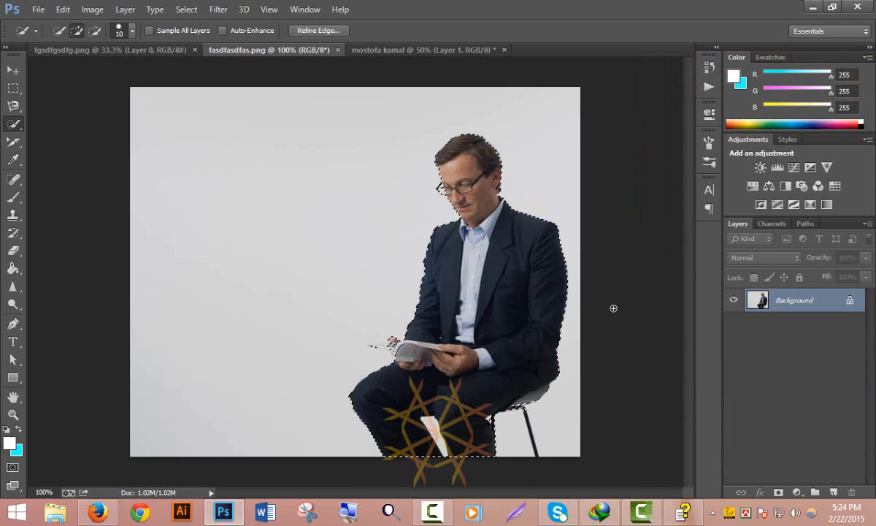
Step: Copy the refined man into the white document and place him to the right of the woman
{"action": "left_click", "coordinate": [395, 50]}
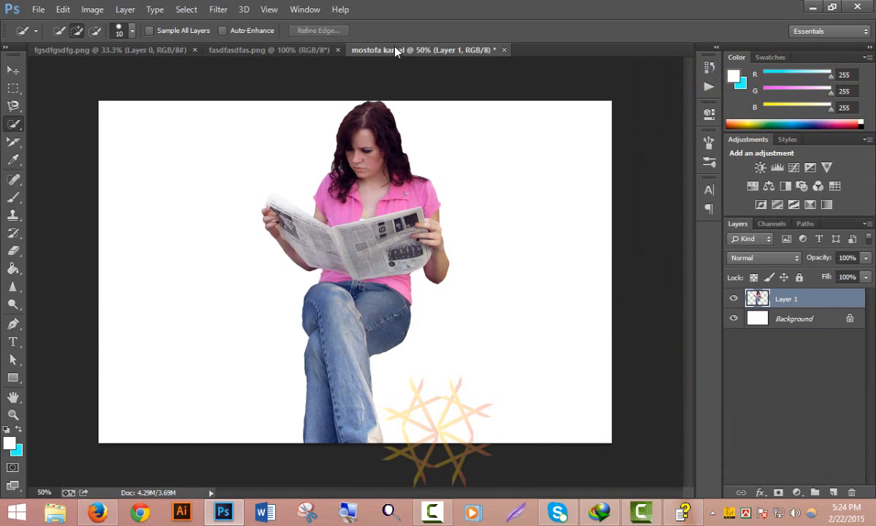
{"action": "key", "text": "ctrl+v"}
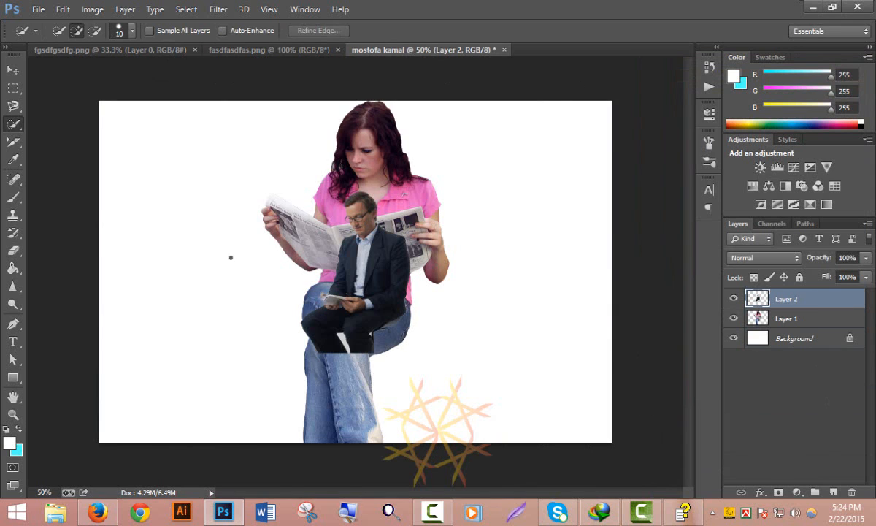
{"action": "left_click", "coordinate": [13, 69]}
{"action": "left_click_drag", "start_coordinate": [368, 292], "coordinate": [531, 241]}
{"action": "scroll", "coordinate": [532, 245], "scroll_direction": "up", "scroll_amount": 2}
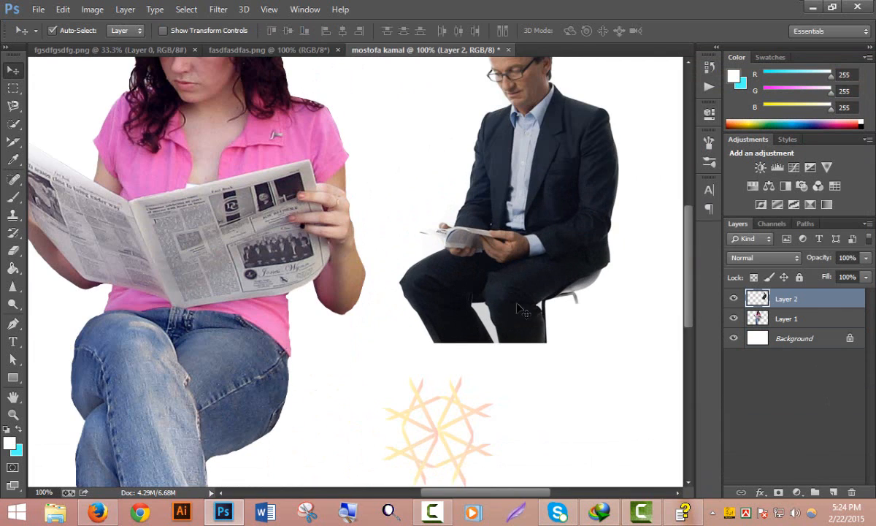
{"action": "left_click_drag", "start_coordinate": [528, 281], "coordinate": [486, 270]}
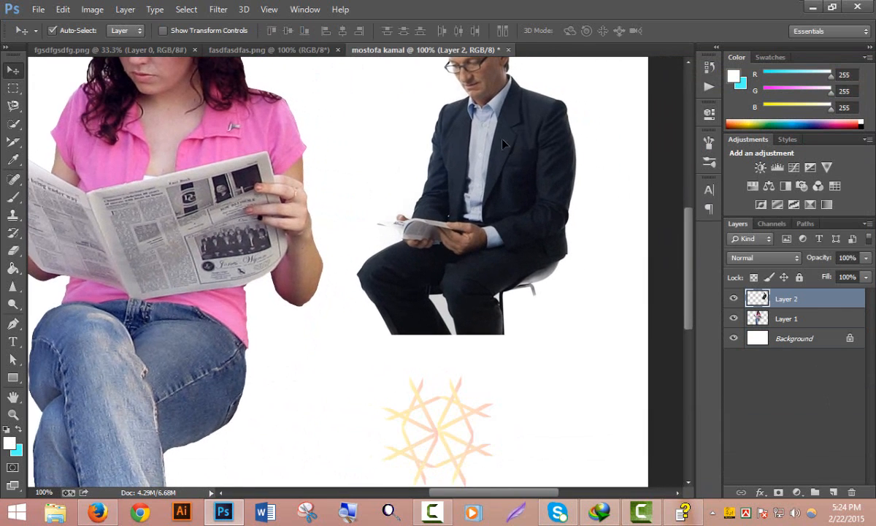
{"action": "left_click_drag", "start_coordinate": [502, 140], "coordinate": [510, 159]}
Step: Fill the Background layer with the cyan background color
{"action": "left_click", "coordinate": [775, 343]}
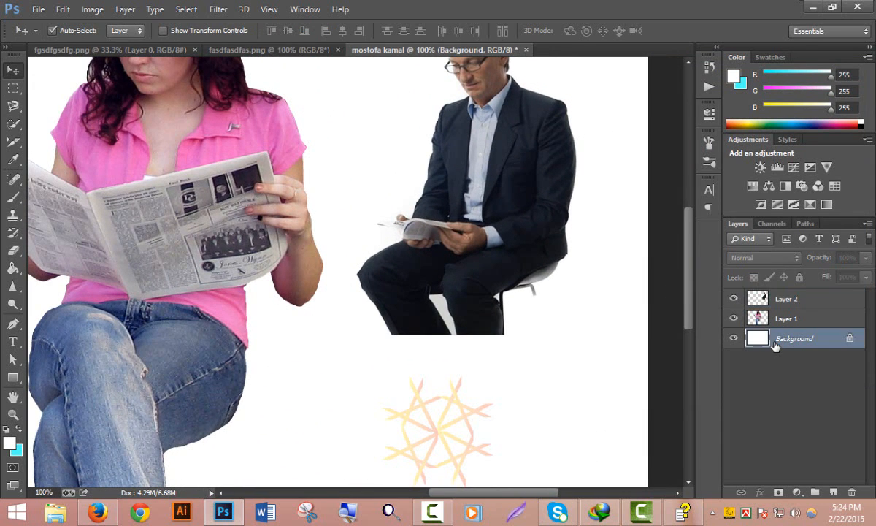
{"action": "key", "text": "ctrl+BackSpace"}
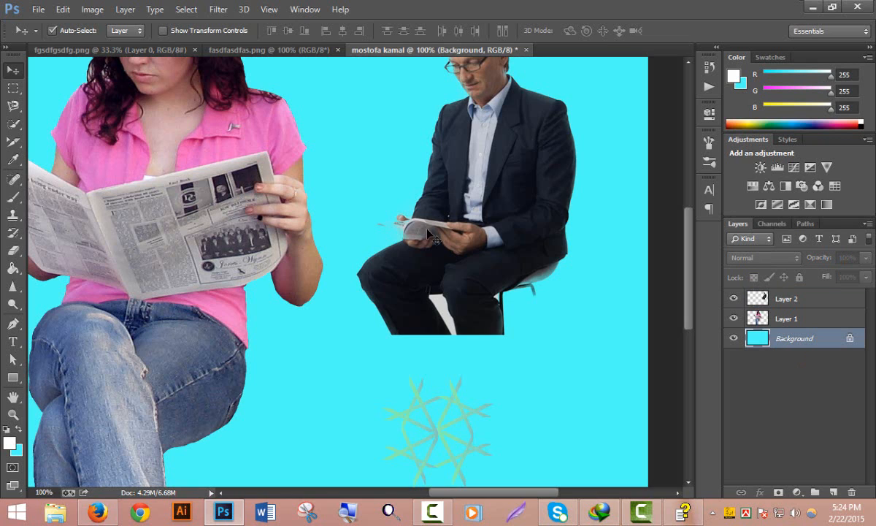
Step: Remove the white gap between the man's legs on Layer 2 using the Magic Eraser at tolerance 32
{"action": "left_click", "coordinate": [13, 249]}
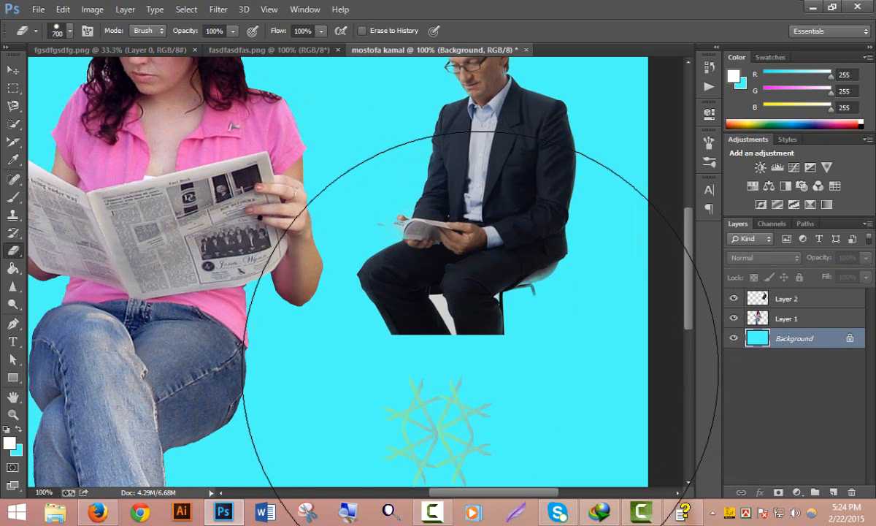
{"action": "right_click", "coordinate": [16, 252]}
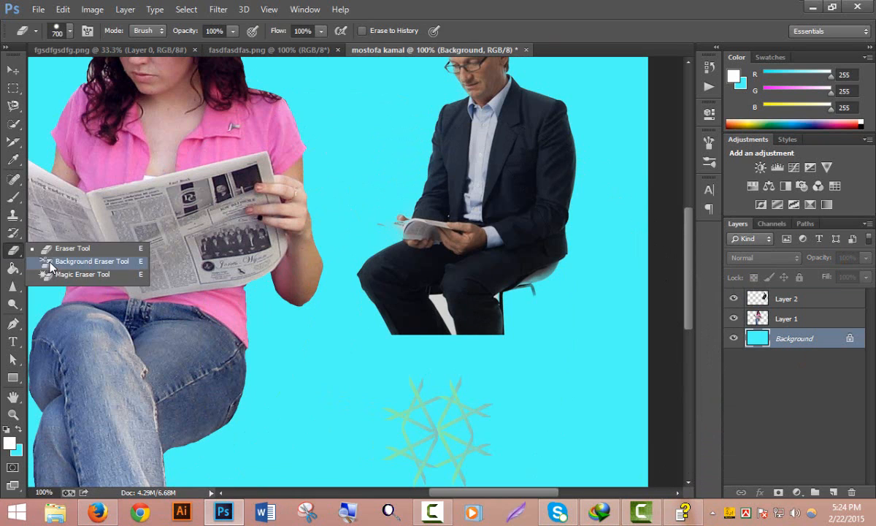
{"action": "left_click", "coordinate": [65, 257]}
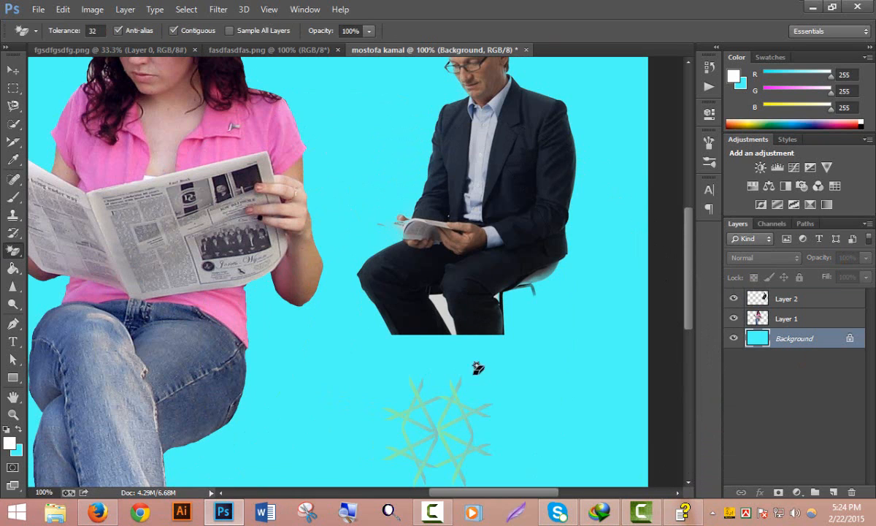
{"action": "left_click", "coordinate": [441, 299]}
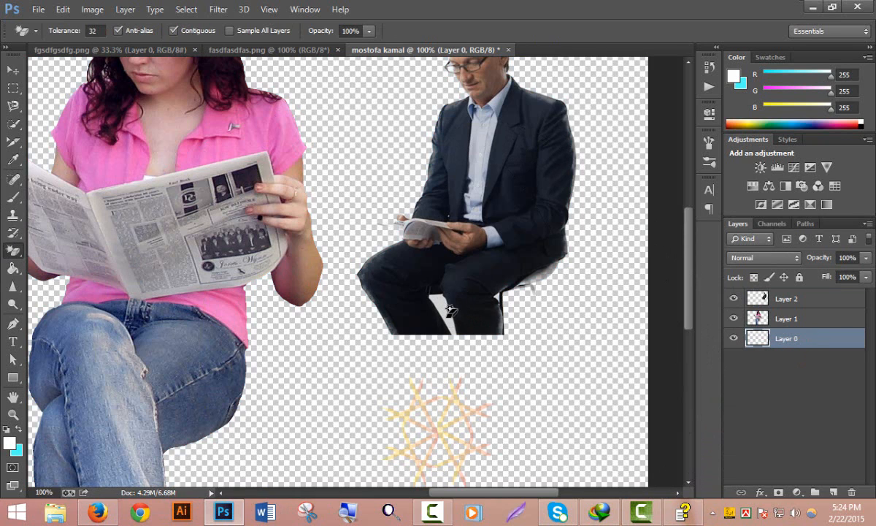
{"action": "key", "text": "ctrl+z"}
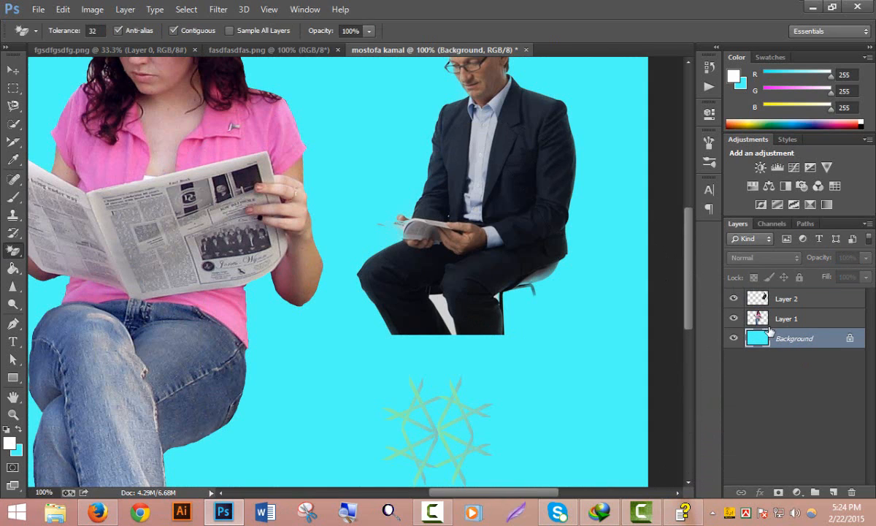
{"action": "left_click", "coordinate": [758, 303]}
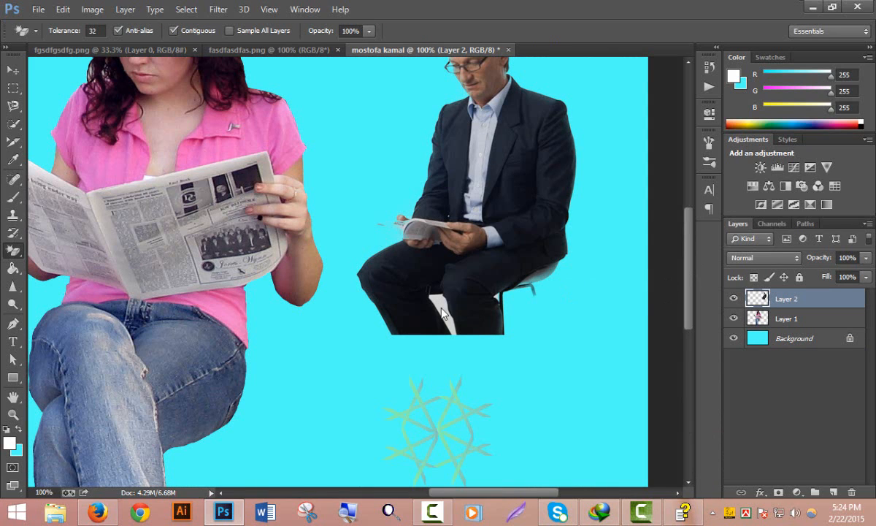
{"action": "scroll", "coordinate": [560, 331], "scroll_direction": "up", "scroll_amount": 3}
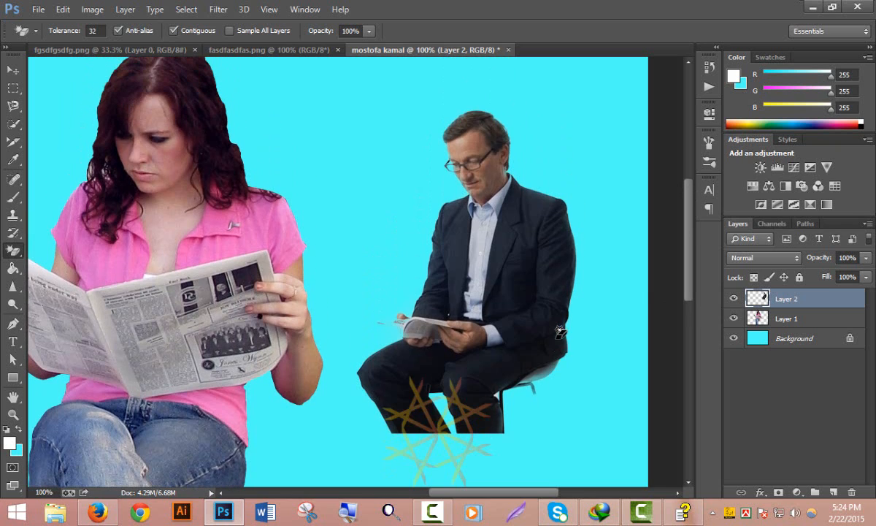
Step: Move the woman on Layer 1 to the left side of the canvas, using the Move tool with Auto-Select set to Layer
{"action": "left_click", "coordinate": [13, 70]}
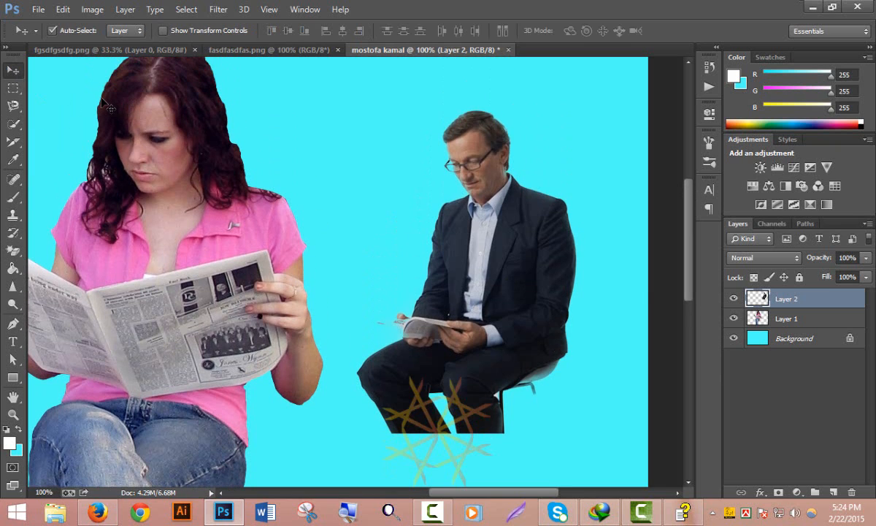
{"action": "left_click", "coordinate": [192, 148], "text": "alt"}
{"action": "left_click", "coordinate": [192, 148], "text": "alt"}
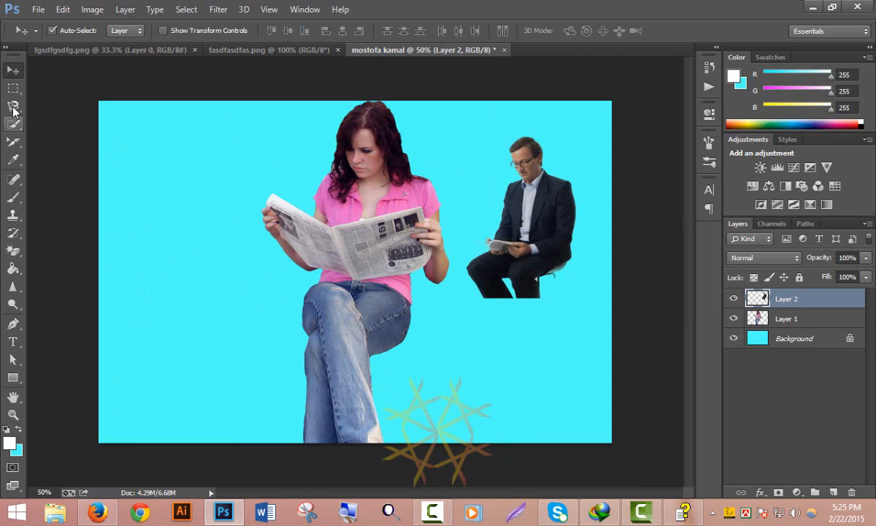
{"action": "left_click", "coordinate": [124, 34]}
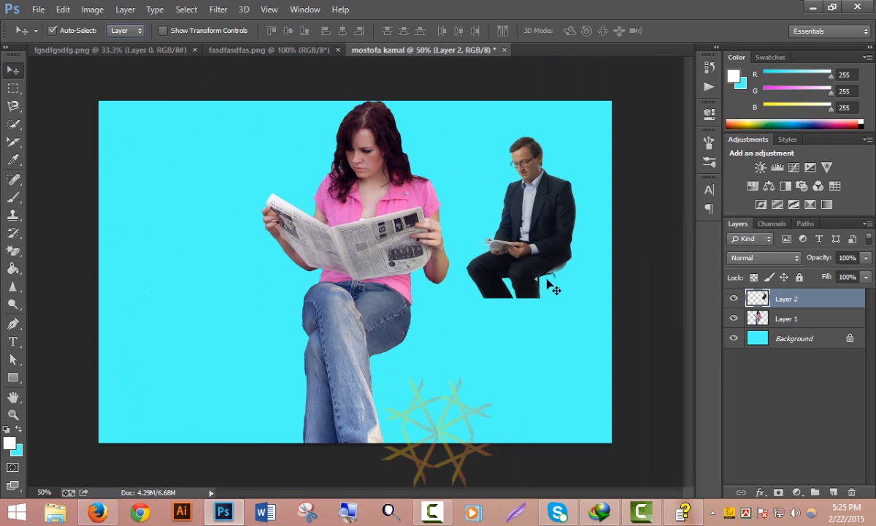
{"action": "left_click", "coordinate": [380, 229]}
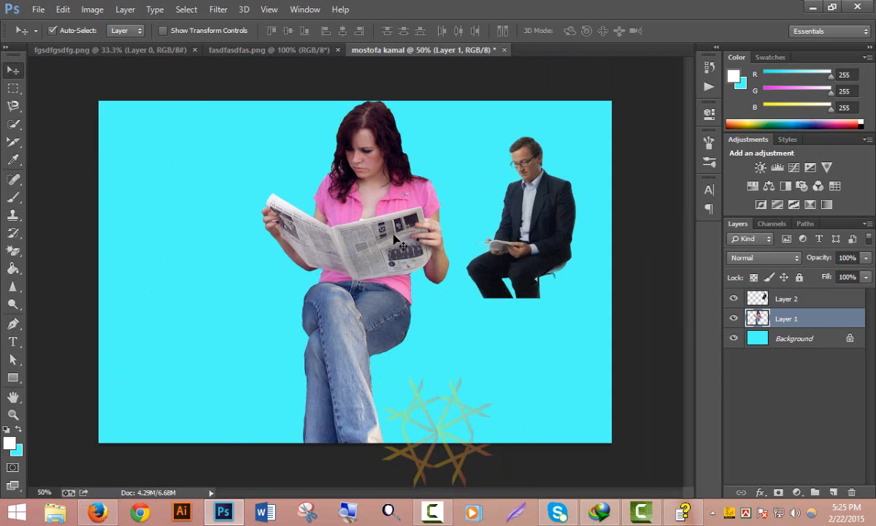
{"action": "left_click_drag", "start_coordinate": [394, 239], "coordinate": [267, 235]}
Step: Reduce the woman's height to about 73.5% with Free Transform and move her up so her shoes fit on the canvas
{"action": "left_click", "coordinate": [63, 10]}
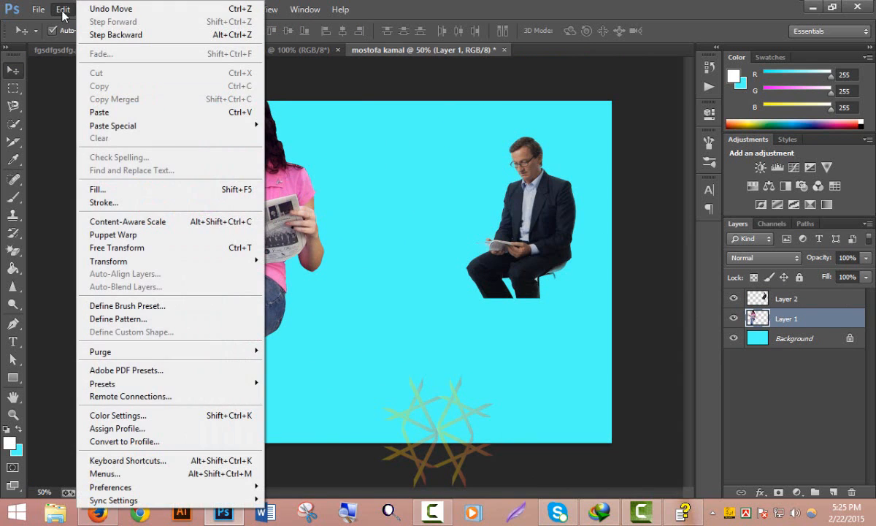
{"action": "left_click", "coordinate": [181, 251]}
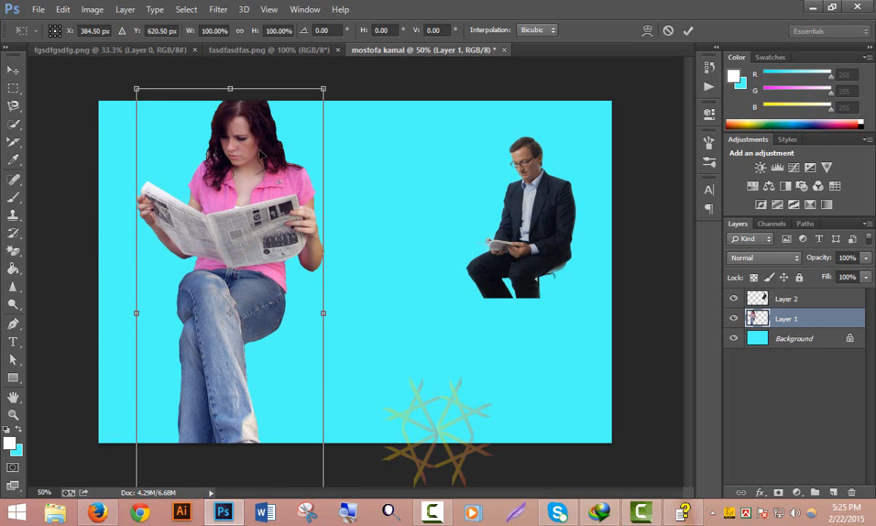
{"action": "left_click_drag", "start_coordinate": [230, 94], "coordinate": [230, 208]}
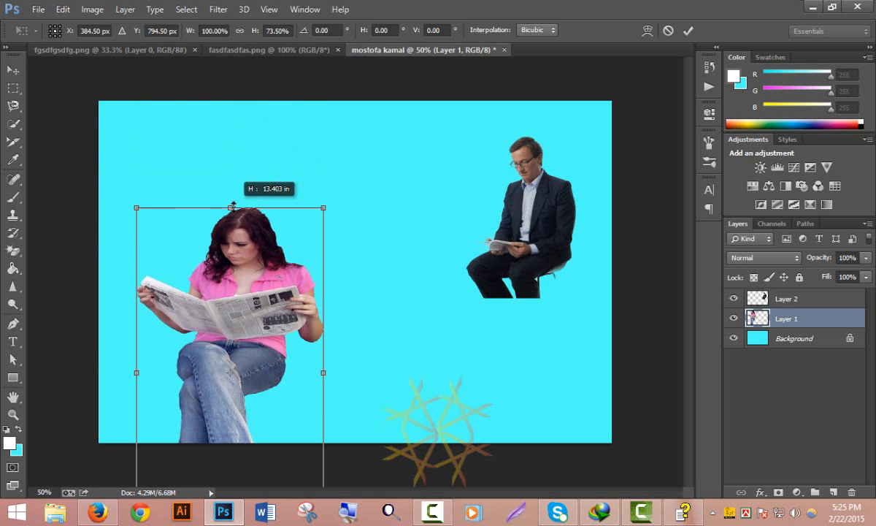
{"action": "left_click_drag", "start_coordinate": [236, 257], "coordinate": [236, 162]}
{"action": "key", "text": "Return"}
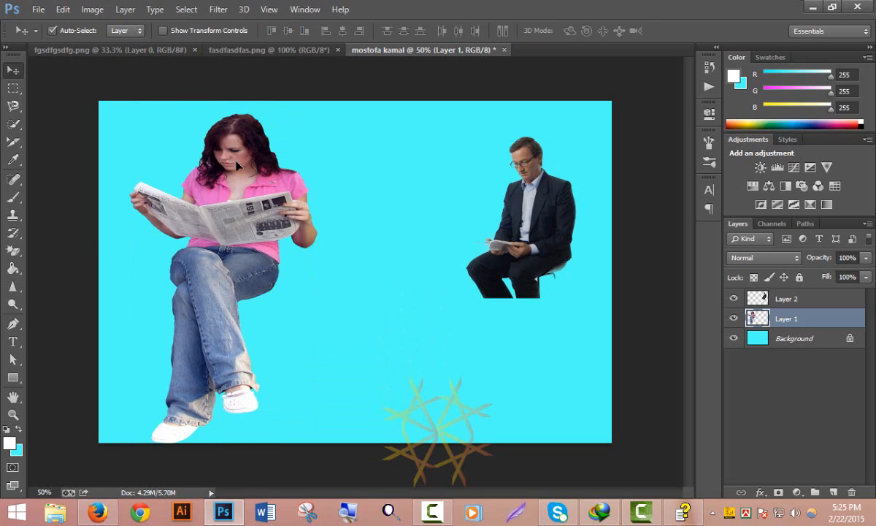
Step: Try scaling the woman down freely from her lower-right corner with Free Transform, and shift her slightly down and left
{"action": "key", "text": "ctrl+t"}
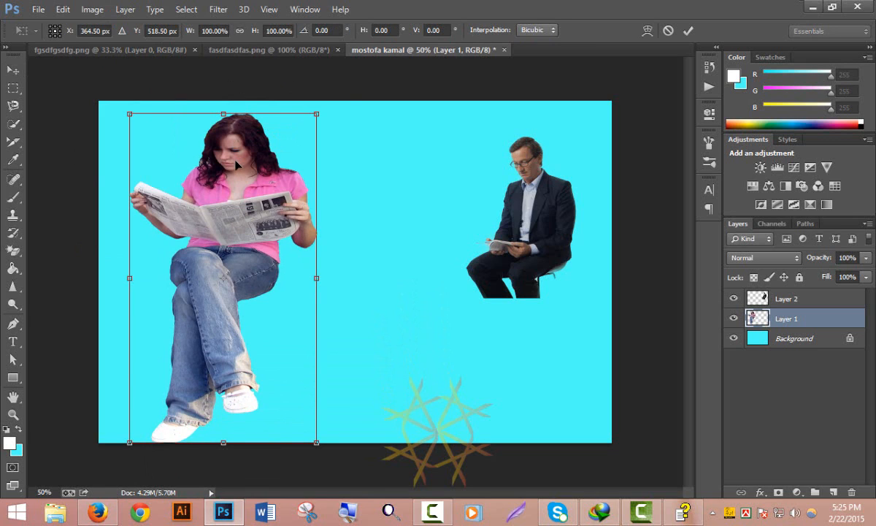
{"action": "left_click_drag", "start_coordinate": [236, 165], "coordinate": [230, 165]}
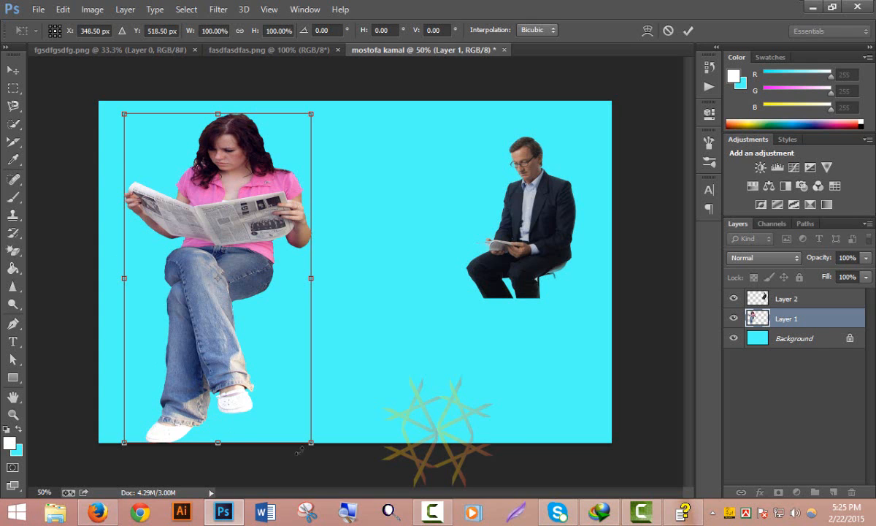
{"action": "left_click_drag", "start_coordinate": [309, 442], "coordinate": [292, 387]}
{"action": "double_click", "coordinate": [196, 241]}
{"action": "left_click_drag", "start_coordinate": [198, 238], "coordinate": [192, 251]}
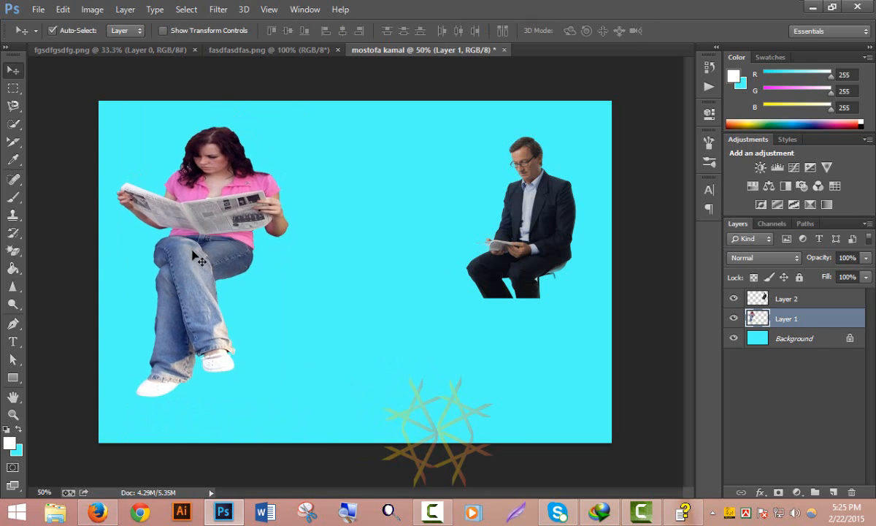
Step: Undo the woman's last move and corner scaling
{"action": "key", "text": "ctrl+z"}
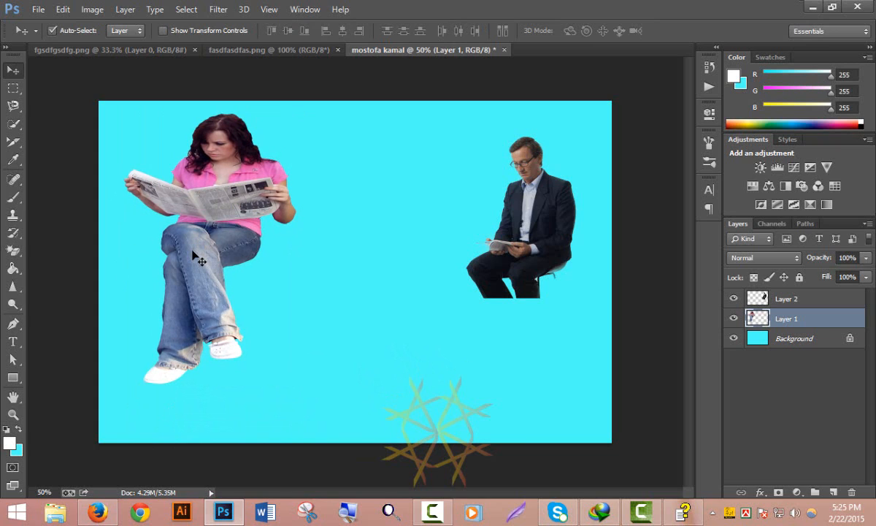
{"action": "key", "text": "ctrl+z"}
{"action": "key", "text": "ctrl+z"}
{"action": "key", "text": "ctrl+alt+z"}
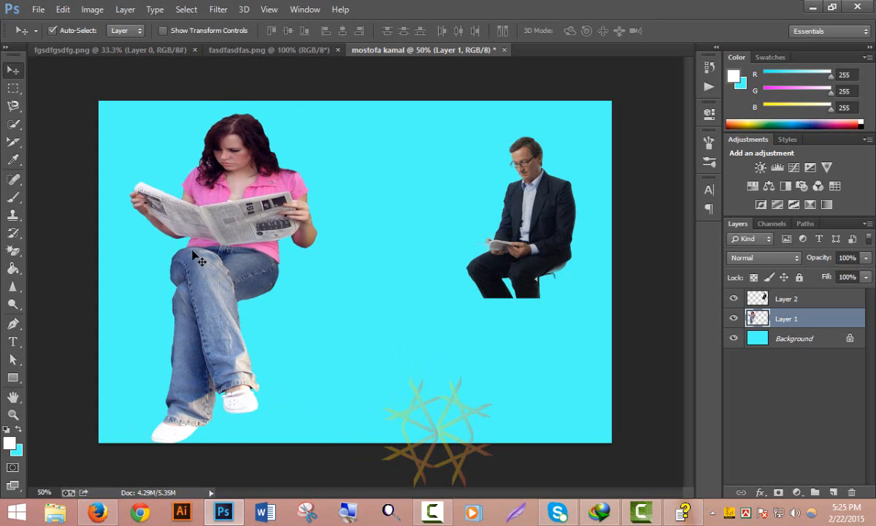
Step: Scale the woman about her center to roughly 77% with Free Transform and move her toward the canvas's upper-left area
{"action": "key", "text": "ctrl+t"}
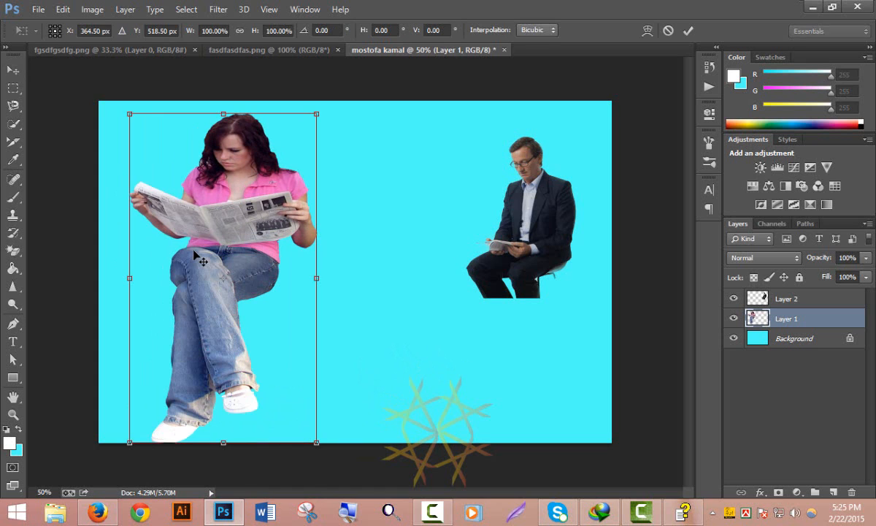
{"action": "left_click_drag", "start_coordinate": [316, 117], "coordinate": [295, 152]}
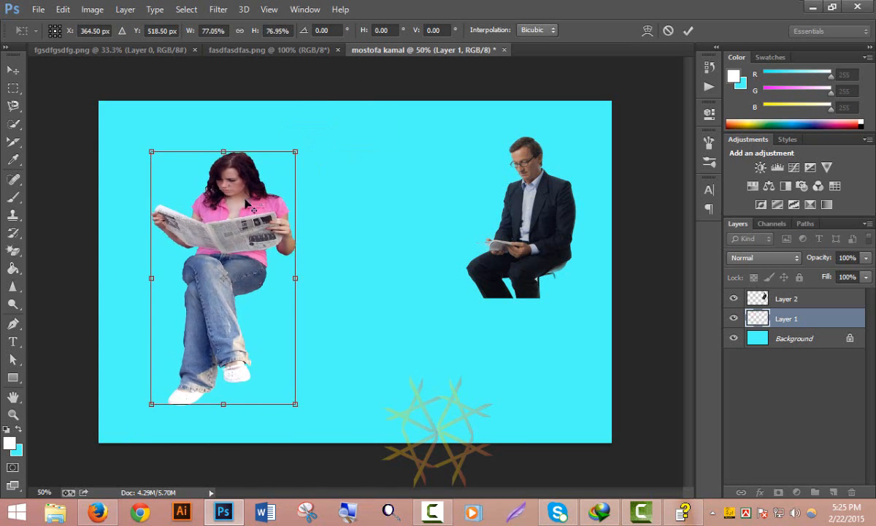
{"action": "left_click_drag", "start_coordinate": [225, 194], "coordinate": [198, 168]}
{"action": "key", "text": "Return"}
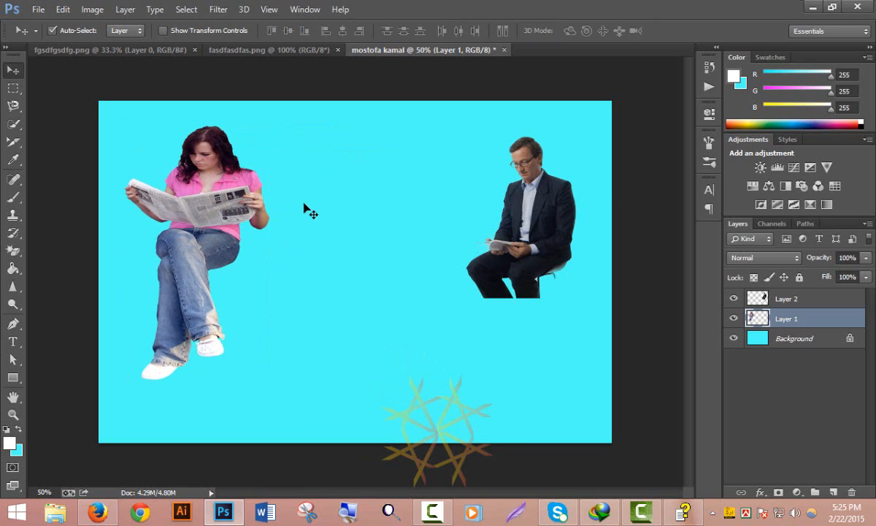
Step: Try stretching the woman to about 119% width and 106% height with the Scale transform
{"action": "left_click", "coordinate": [69, 11]}
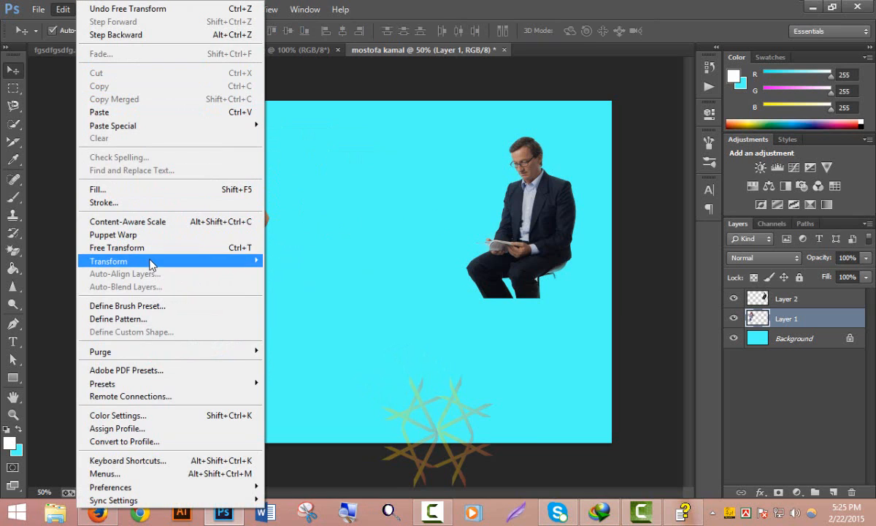
{"action": "mouse_move", "coordinate": [150, 265]}
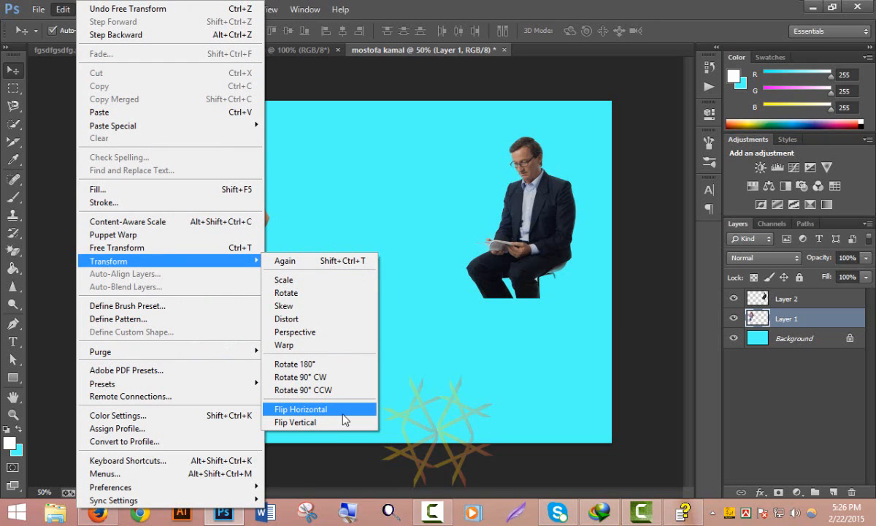
{"action": "left_click", "coordinate": [294, 280]}
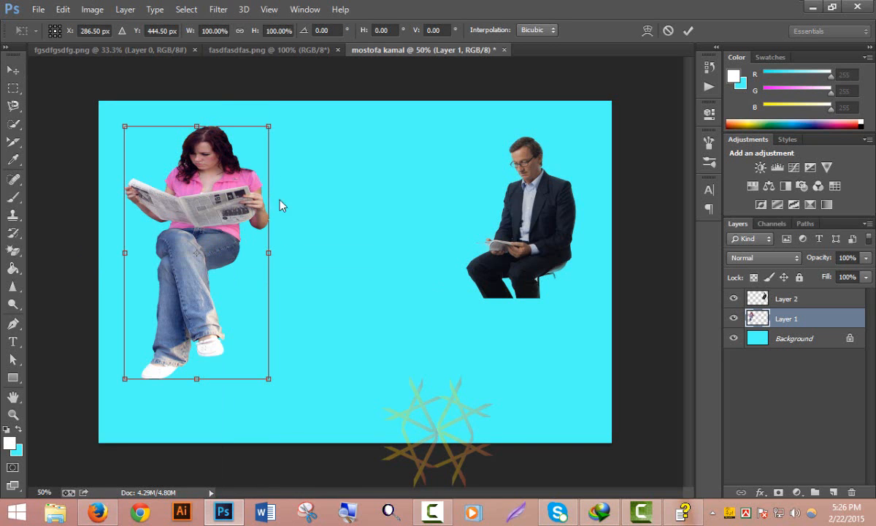
{"action": "mouse_move", "coordinate": [270, 125]}
{"action": "left_mouse_down"}
{"action": "mouse_move", "coordinate": [251, 129]}
{"action": "mouse_move", "coordinate": [283, 125]}
{"action": "left_mouse_up"}
{"action": "mouse_move", "coordinate": [203, 125]}
{"action": "left_mouse_down"}
{"action": "mouse_move", "coordinate": [203, 142]}
{"action": "mouse_move", "coordinate": [203, 112]}
{"action": "left_mouse_up"}
{"action": "mouse_move", "coordinate": [121, 246]}
{"action": "left_mouse_down"}
{"action": "mouse_move", "coordinate": [112, 244]}
{"action": "mouse_move", "coordinate": [127, 246]}
{"action": "left_mouse_up"}
{"action": "mouse_move", "coordinate": [283, 245]}
{"action": "left_mouse_down"}
{"action": "mouse_move", "coordinate": [330, 246]}
{"action": "mouse_move", "coordinate": [272, 254]}
{"action": "left_mouse_up"}
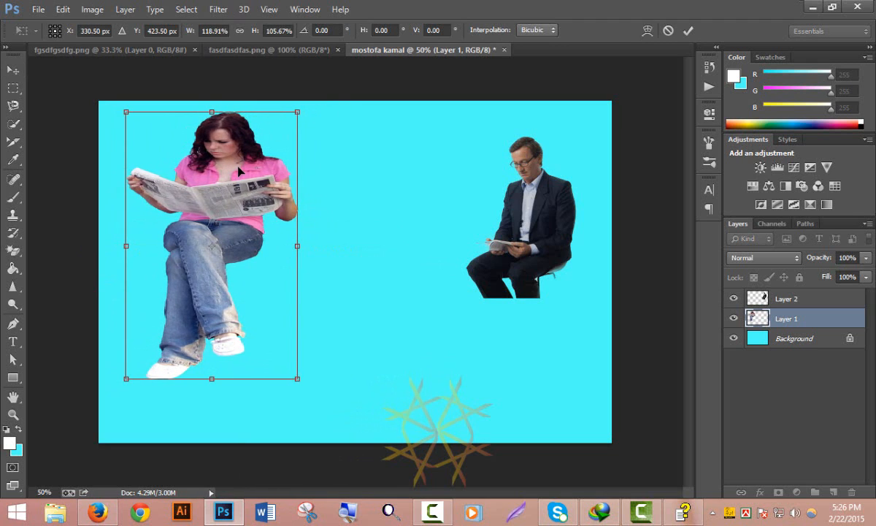
{"action": "key", "text": "Return"}
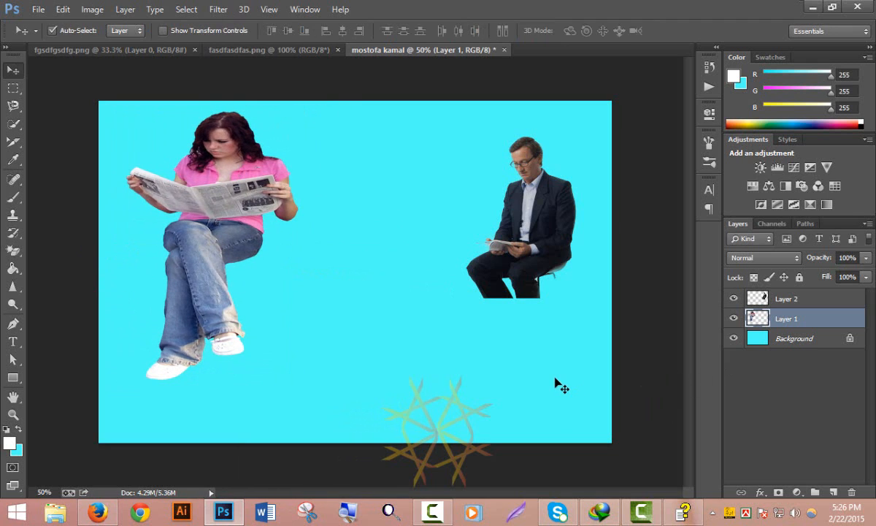
Step: Undo the woman's scaling edits and moves back to her original full size in the middle of the canvas
{"action": "key", "text": "ctrl+z"}
{"action": "key", "text": "ctrl+z"}
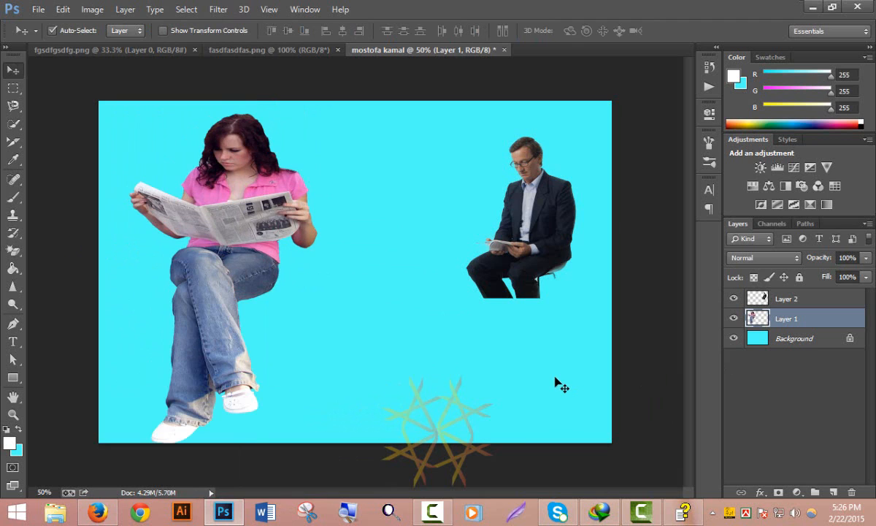
{"action": "key", "text": "ctrl+z"}
{"action": "key", "text": "ctrl+z"}
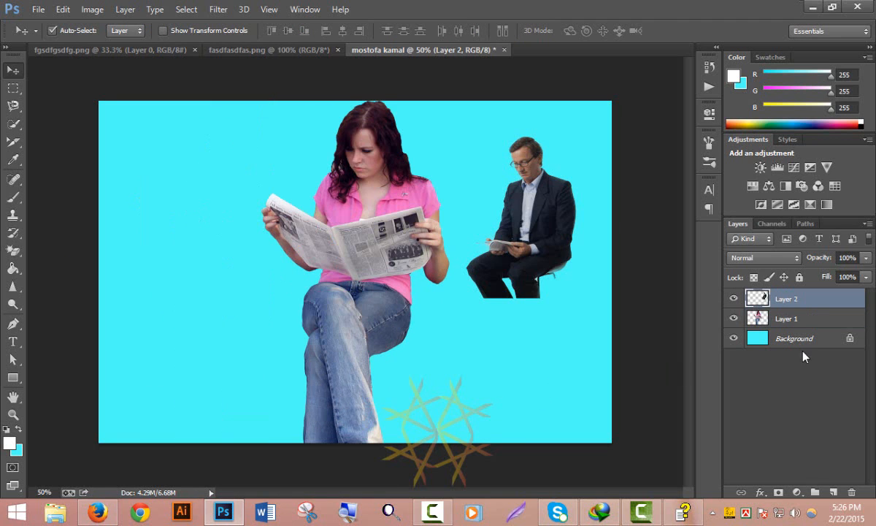
Step: Convert the man's Layer 2 and the woman's Layer 1 to Smart Objects
{"action": "right_click", "coordinate": [801, 300]}
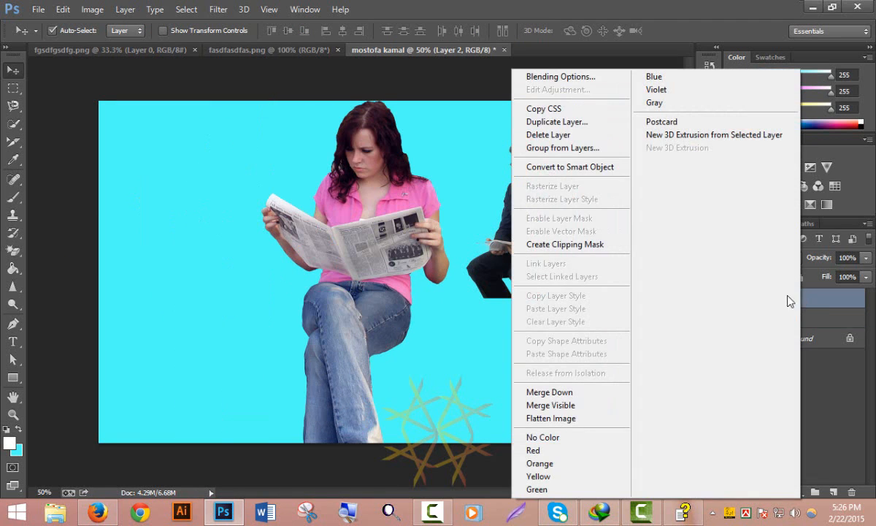
{"action": "left_click", "coordinate": [608, 169]}
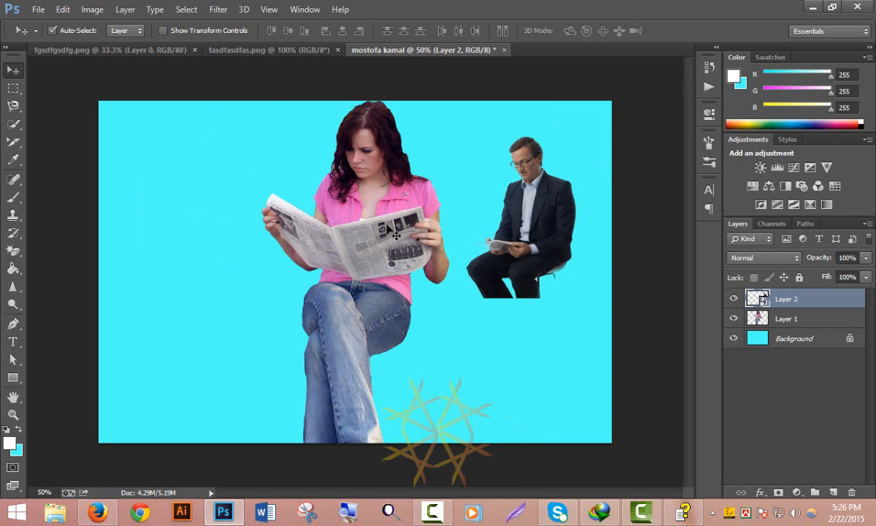
{"action": "key", "text": "ctrl+t"}
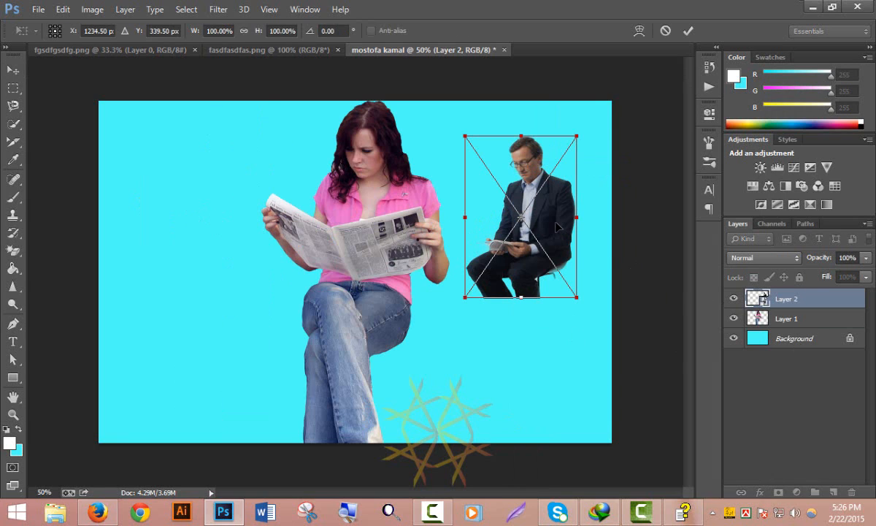
{"action": "key", "text": "Return"}
{"action": "right_click", "coordinate": [817, 328]}
{"action": "left_click", "coordinate": [588, 167]}
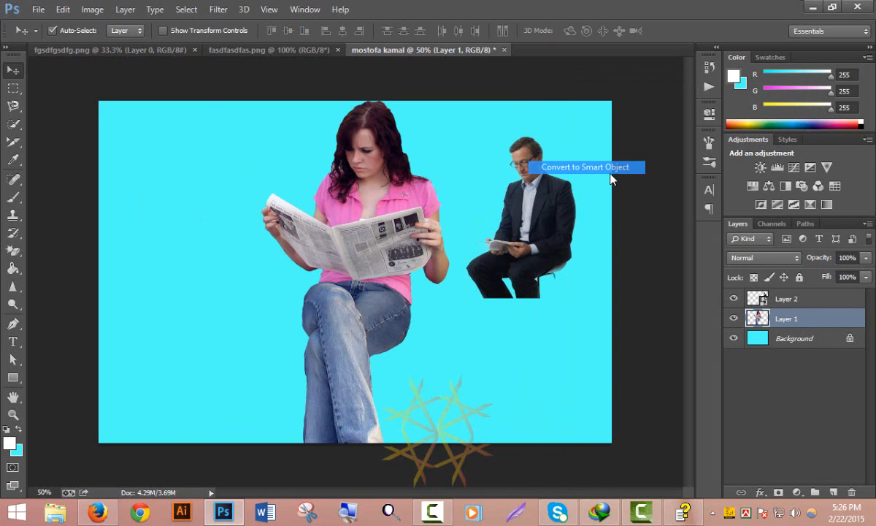
Step: Scale the woman about her center to roughly 50% with Free Transform and move her toward the canvas's upper-left area
{"action": "key", "text": "ctrl+t"}
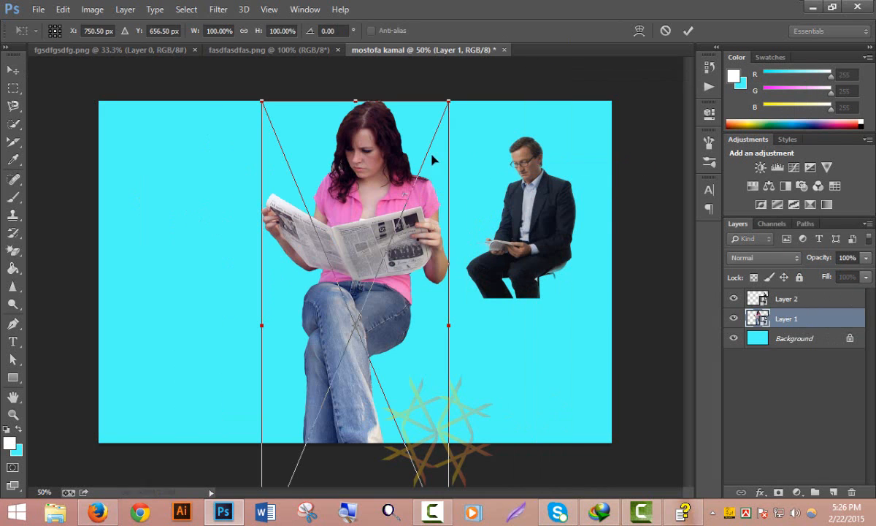
{"action": "left_click_drag", "start_coordinate": [436, 136], "coordinate": [400, 211]}
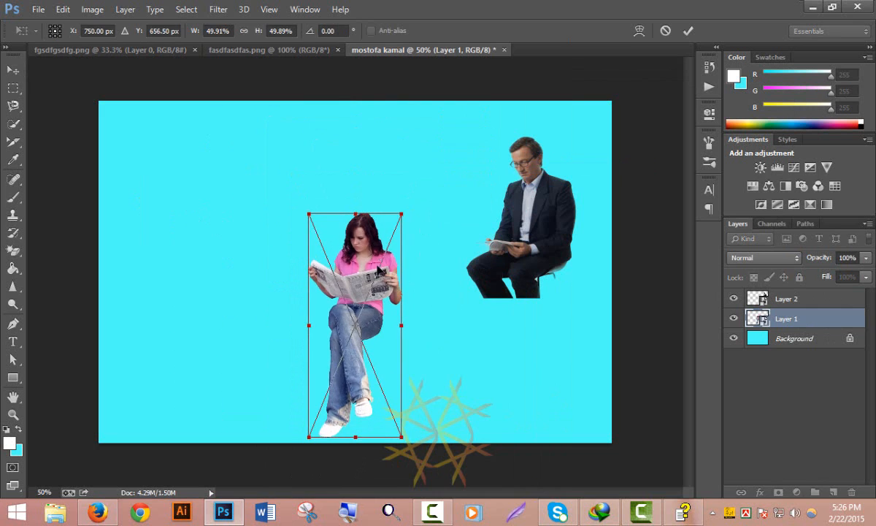
{"action": "left_click_drag", "start_coordinate": [375, 266], "coordinate": [238, 207]}
{"action": "key", "text": "Return"}
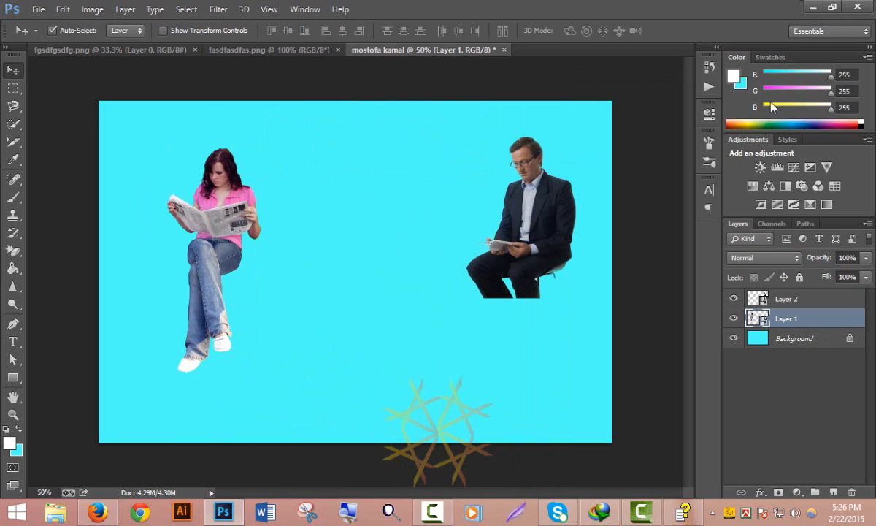
Step: Try rotating the woman slightly from her upper-right corner with the Rotate transform
{"action": "left_click", "coordinate": [62, 9]}
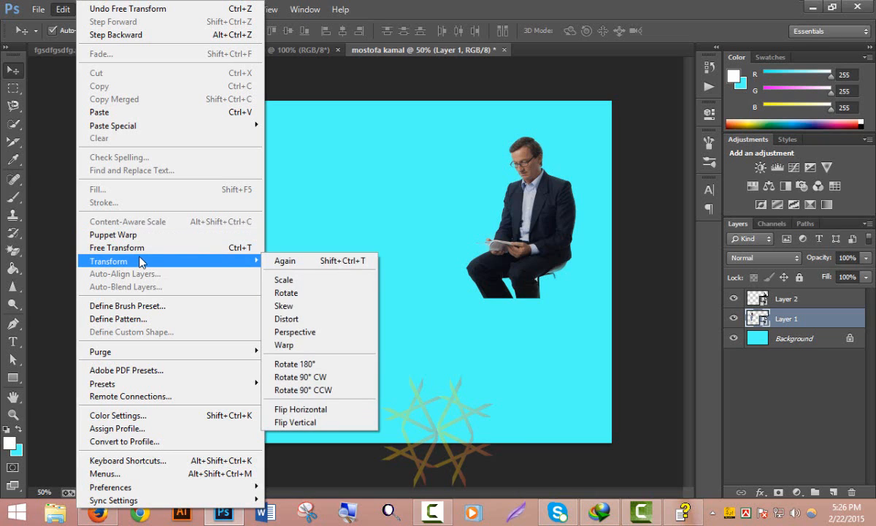
{"action": "left_click", "coordinate": [330, 301]}
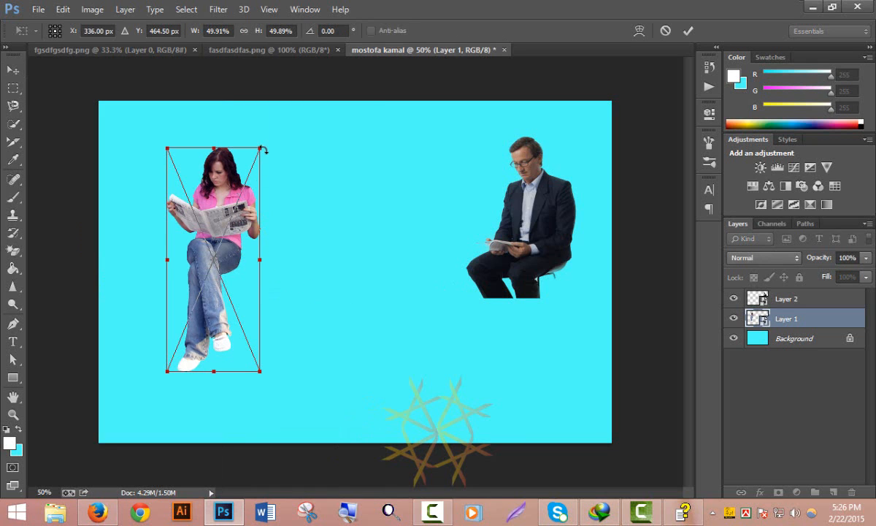
{"action": "left_click_drag", "start_coordinate": [262, 149], "coordinate": [281, 140]}
{"action": "key", "text": "Return"}
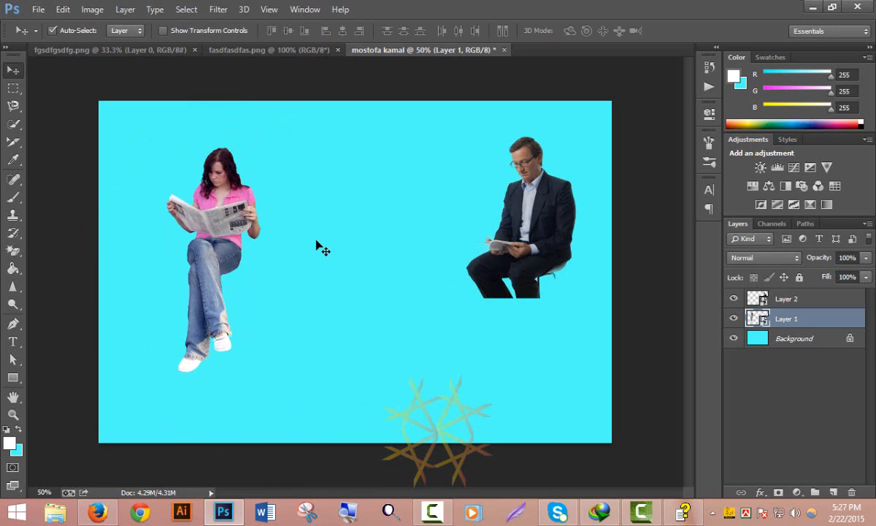
Step: Try skewing the woman by spreading her upper corners outward, widening the top edge of her bounding box
{"action": "left_click", "coordinate": [63, 9]}
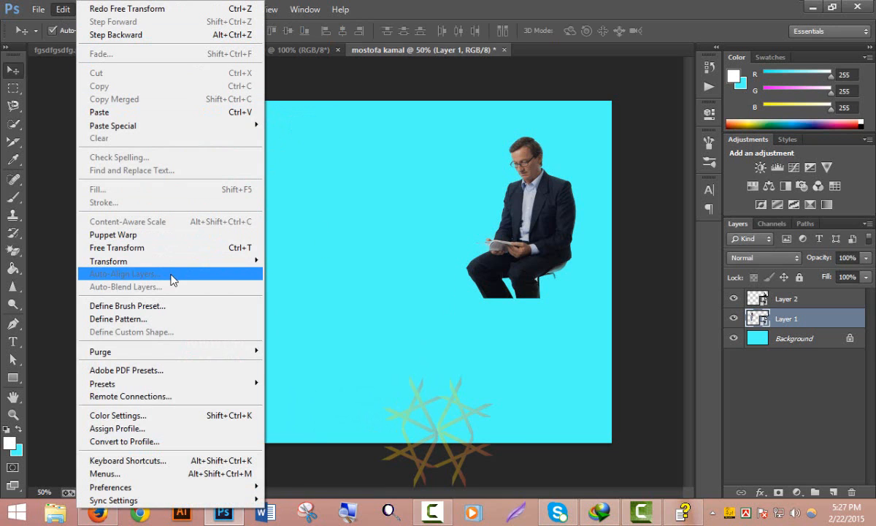
{"action": "mouse_move", "coordinate": [206, 261]}
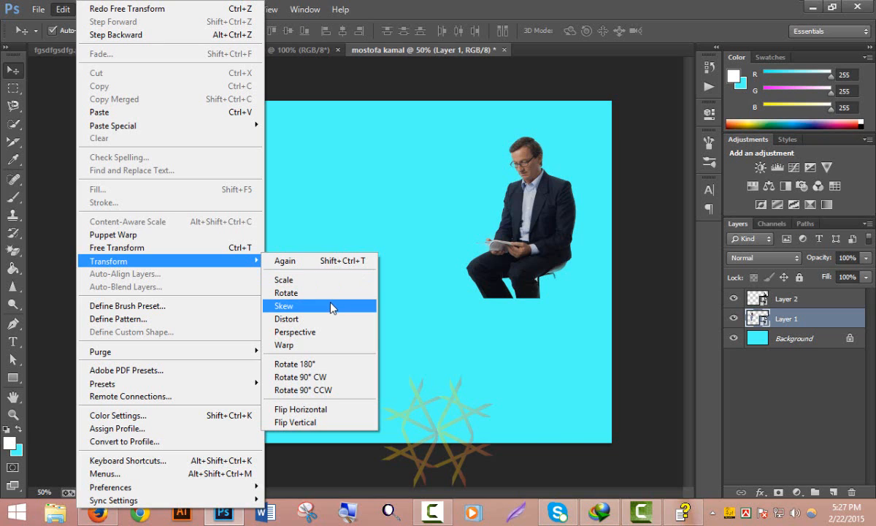
{"action": "left_click", "coordinate": [330, 304]}
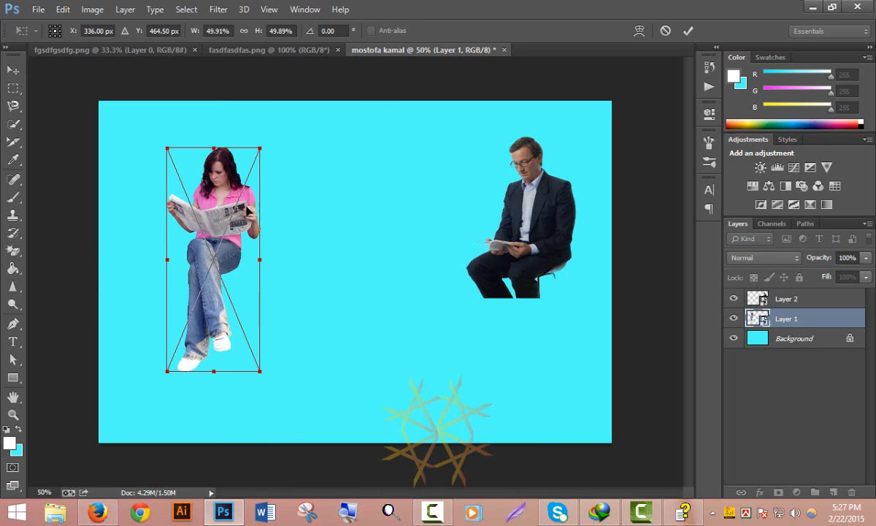
{"action": "left_click_drag", "start_coordinate": [261, 149], "coordinate": [323, 117]}
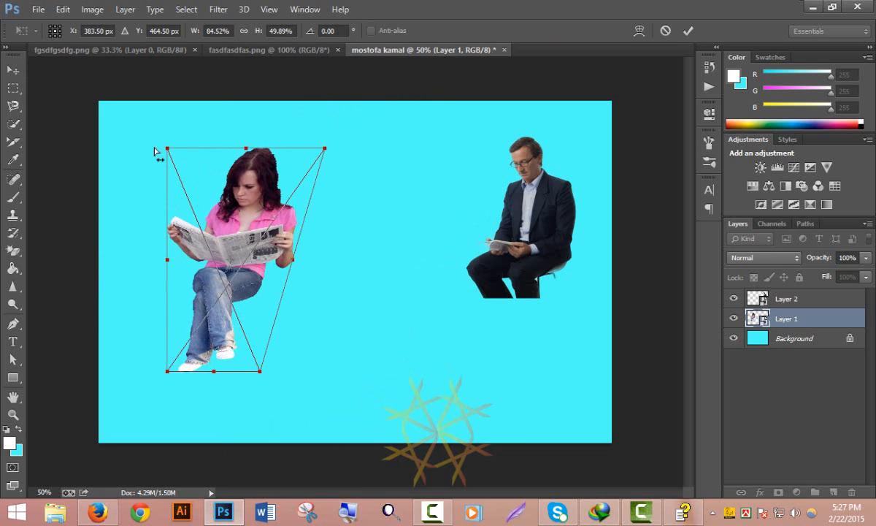
{"action": "mouse_move", "coordinate": [167, 148]}
{"action": "left_mouse_down"}
{"action": "mouse_move", "coordinate": [150, 147]}
{"action": "mouse_move", "coordinate": [161, 148]}
{"action": "left_mouse_up"}
{"action": "mouse_move", "coordinate": [242, 144]}
{"action": "left_mouse_down"}
{"action": "mouse_move", "coordinate": [246, 113]}
{"action": "mouse_move", "coordinate": [211, 138]}
{"action": "mouse_move", "coordinate": [226, 138]}
{"action": "left_mouse_up"}
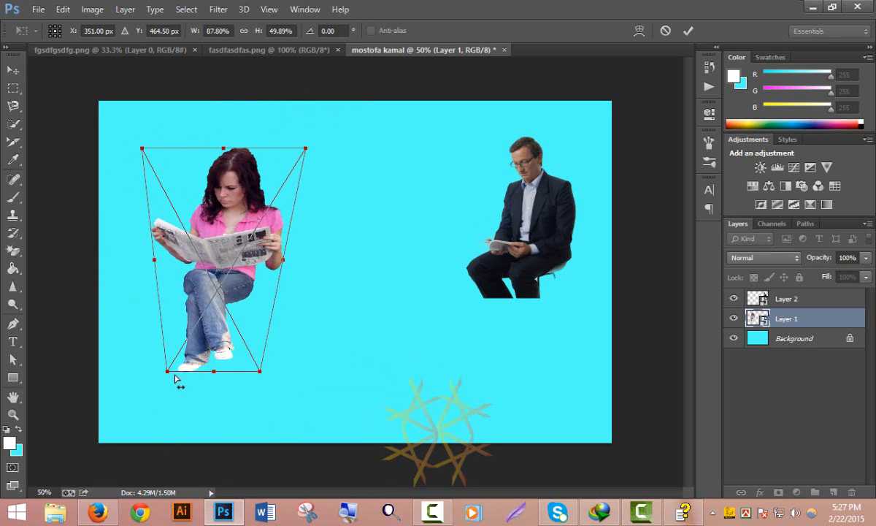
Step: Try skewing the woman's lower corners outward, then pull the upper corners and the lower-left corner slightly inward and apply the skew
{"action": "left_click_drag", "start_coordinate": [168, 373], "coordinate": [108, 372]}
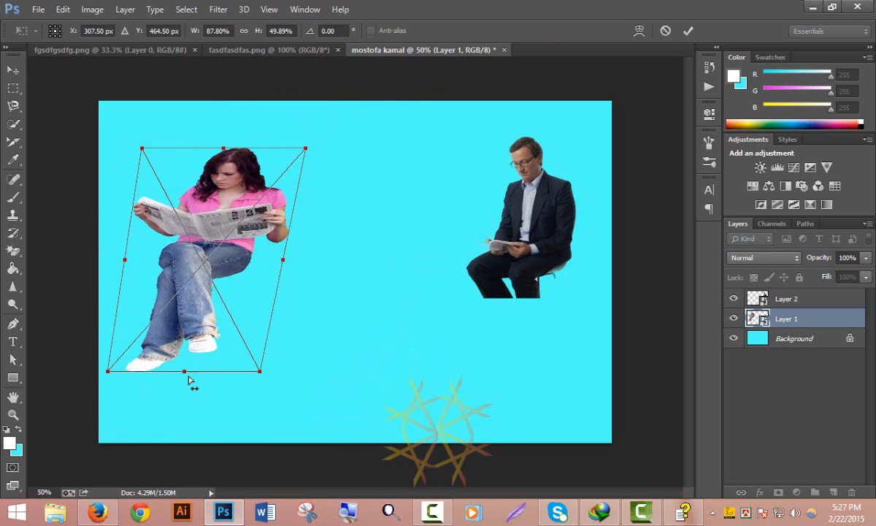
{"action": "left_click_drag", "start_coordinate": [264, 371], "coordinate": [293, 371]}
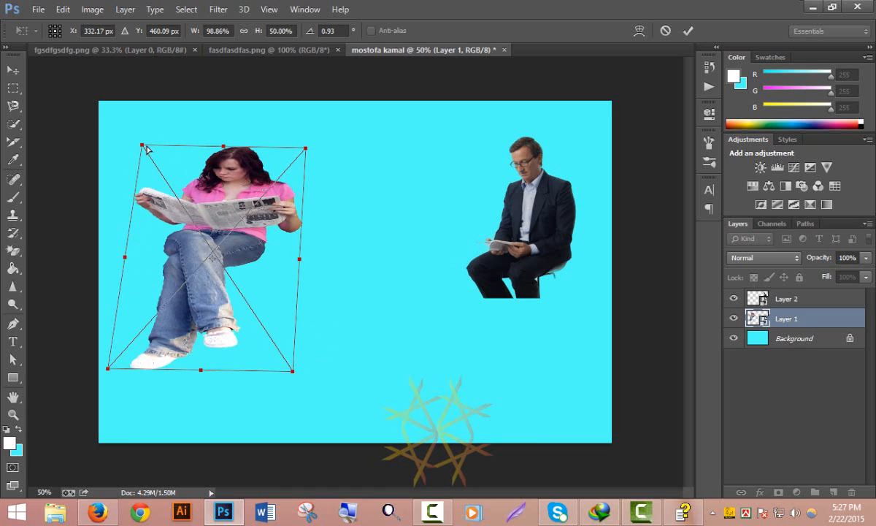
{"action": "left_click_drag", "start_coordinate": [141, 148], "coordinate": [160, 147]}
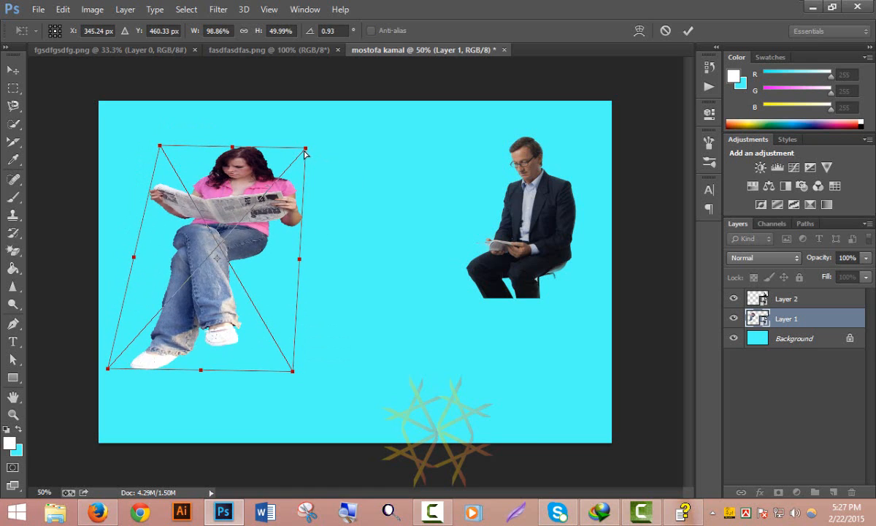
{"action": "left_click_drag", "start_coordinate": [305, 150], "coordinate": [289, 147]}
{"action": "left_click_drag", "start_coordinate": [108, 369], "coordinate": [126, 369]}
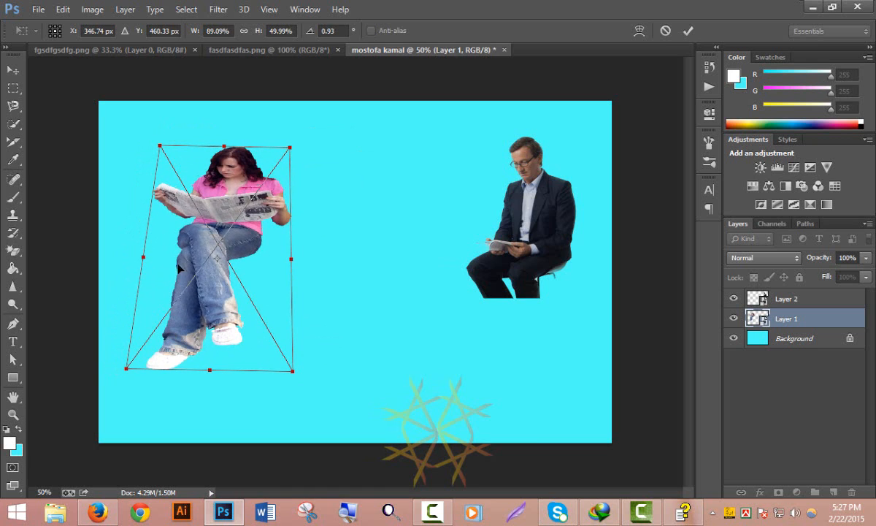
{"action": "key", "text": "Return"}
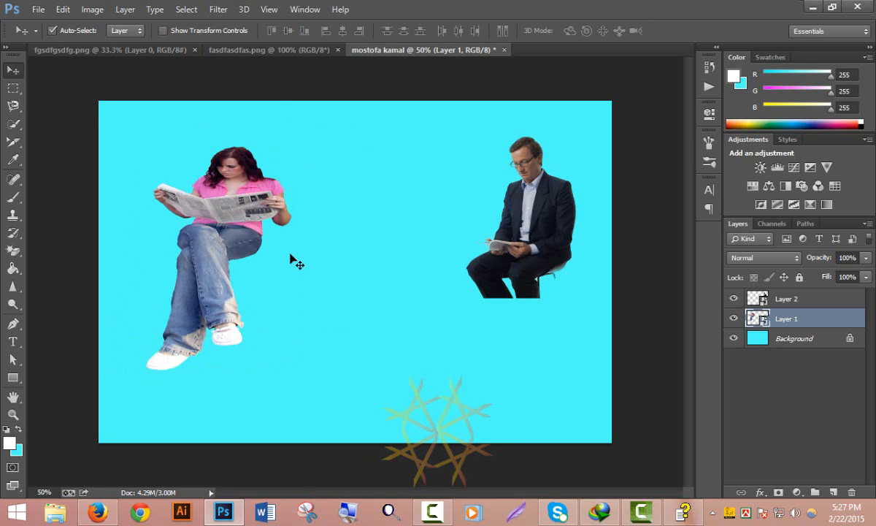
Step: Distort the woman by pulling her upper-right corner and right edge outward to about 95% width
{"action": "left_click", "coordinate": [64, 9]}
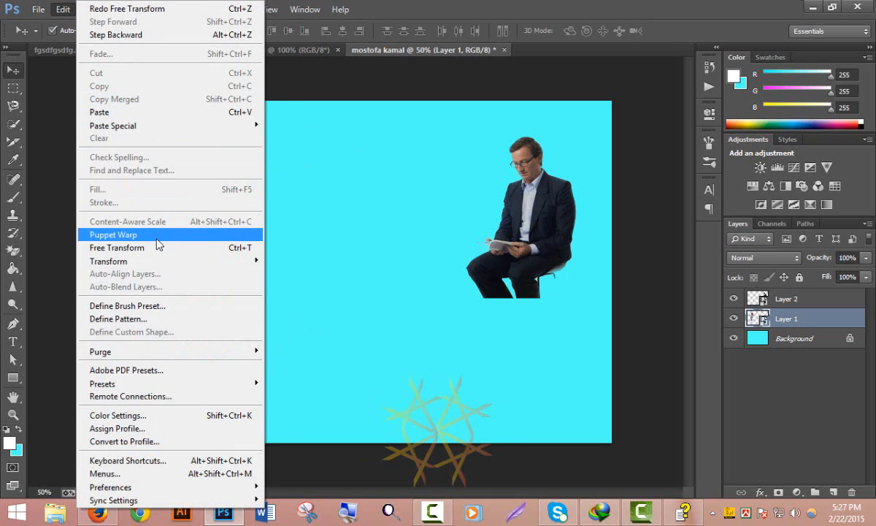
{"action": "mouse_move", "coordinate": [196, 261]}
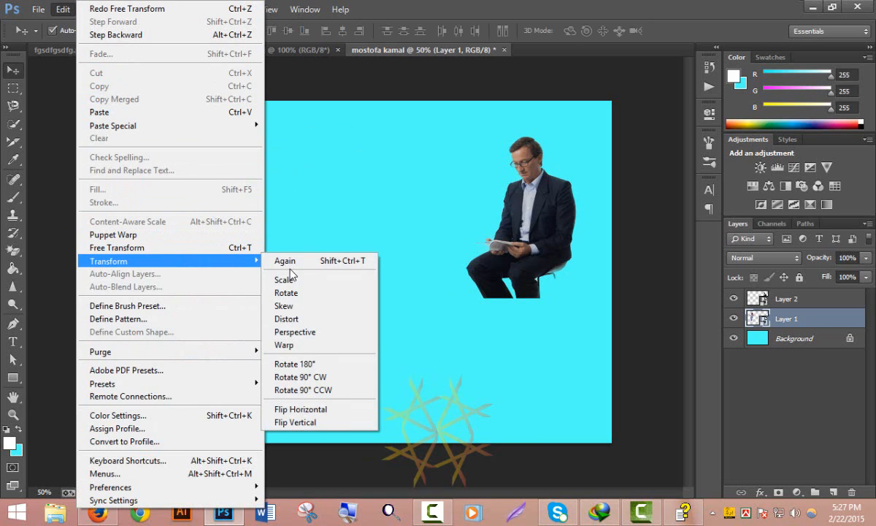
{"action": "left_click", "coordinate": [315, 319]}
{"action": "mouse_move", "coordinate": [262, 151]}
{"action": "left_mouse_down"}
{"action": "mouse_move", "coordinate": [235, 165]}
{"action": "mouse_move", "coordinate": [319, 139]}
{"action": "mouse_move", "coordinate": [272, 147]}
{"action": "left_mouse_up"}
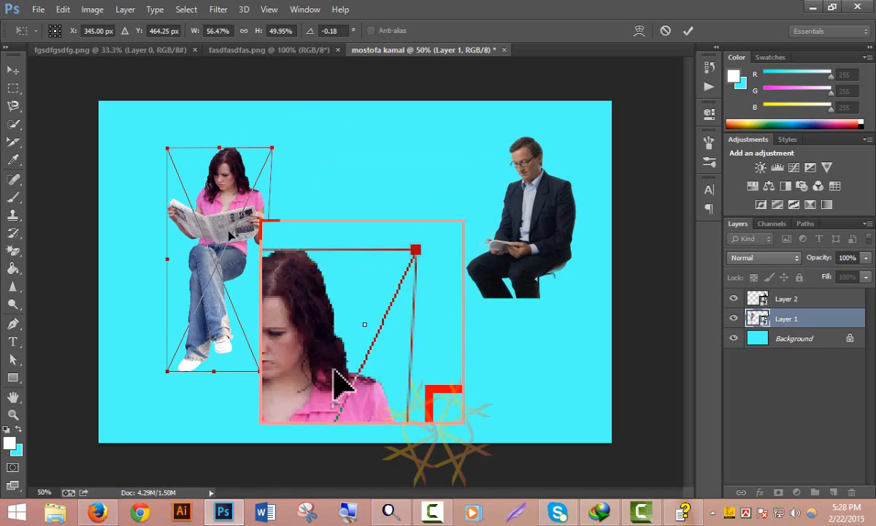
{"action": "left_click_drag", "start_coordinate": [266, 258], "coordinate": [337, 257]}
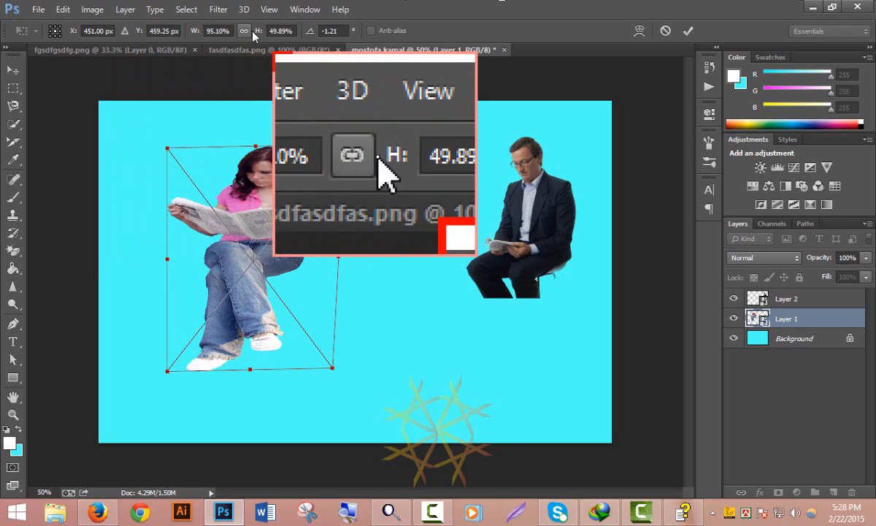
Step: Set the transform's reference point to the right-middle handle, distort the woman's upper-right corner slightly down and inward, and apply the transform
{"action": "left_click", "coordinate": [59, 31]}
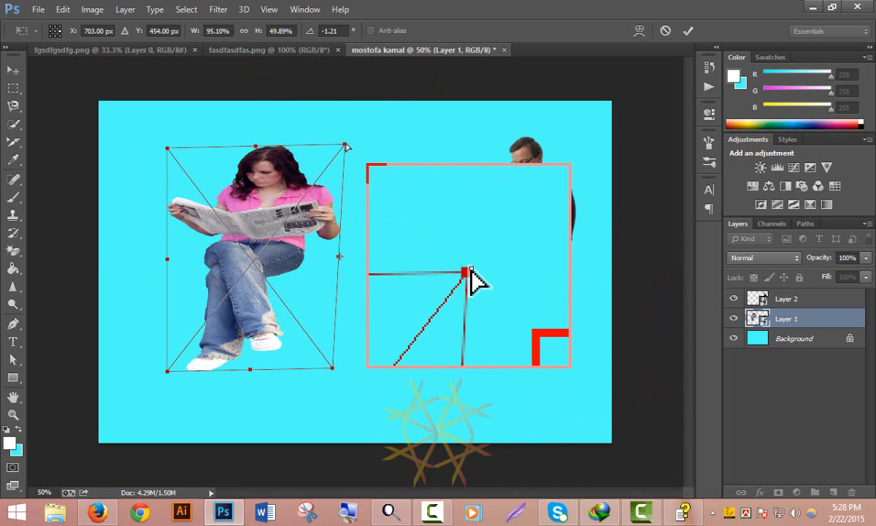
{"action": "left_click_drag", "start_coordinate": [346, 147], "coordinate": [327, 164]}
{"action": "left_click_drag", "start_coordinate": [238, 153], "coordinate": [237, 154]}
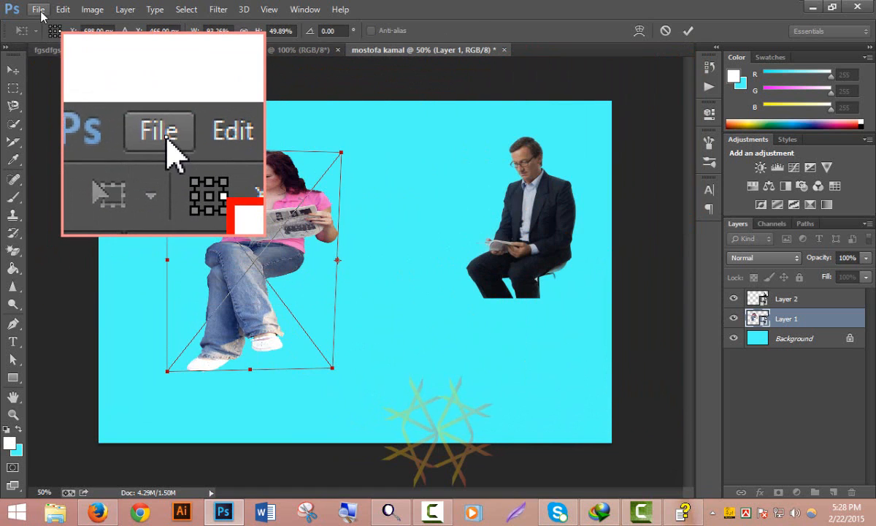
{"action": "left_click", "coordinate": [62, 10]}
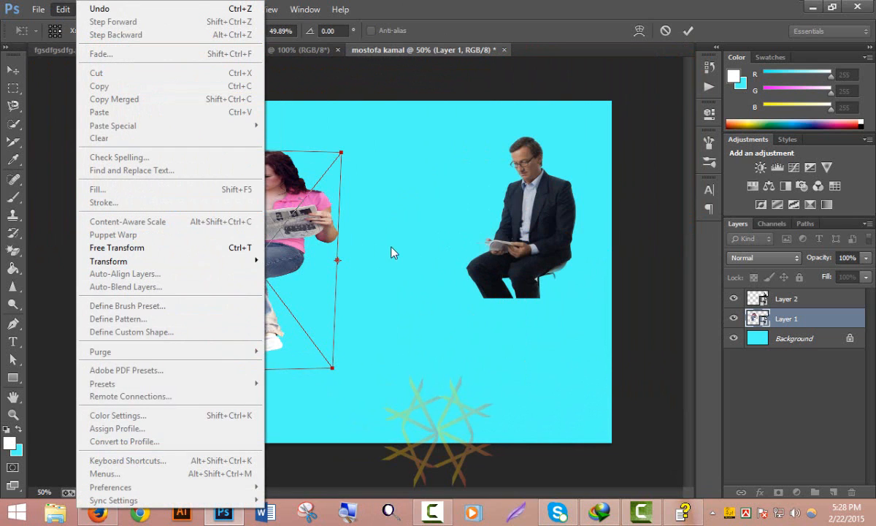
{"action": "left_click", "coordinate": [302, 213]}
{"action": "left_click", "coordinate": [690, 31]}
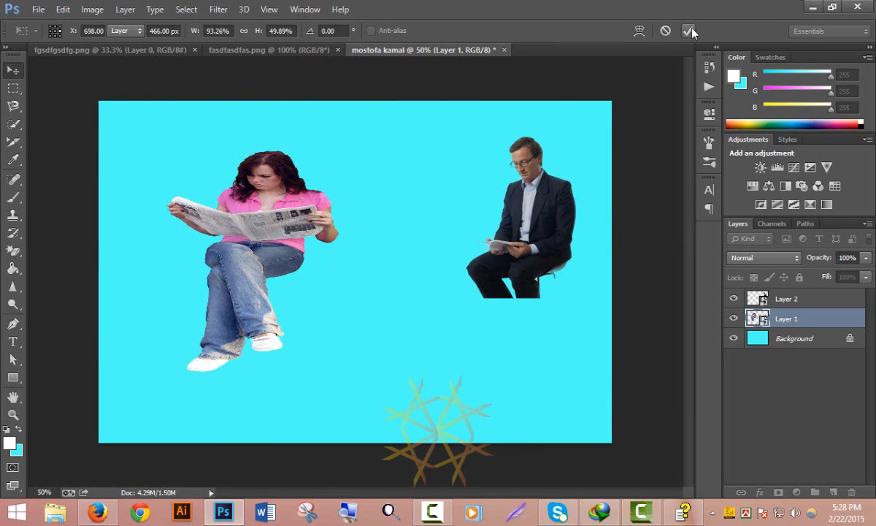
Step: Try a Perspective transform on the woman by shifting her upper corners and pulling her lower-right corner outward to about 134% width
{"action": "left_click", "coordinate": [63, 10]}
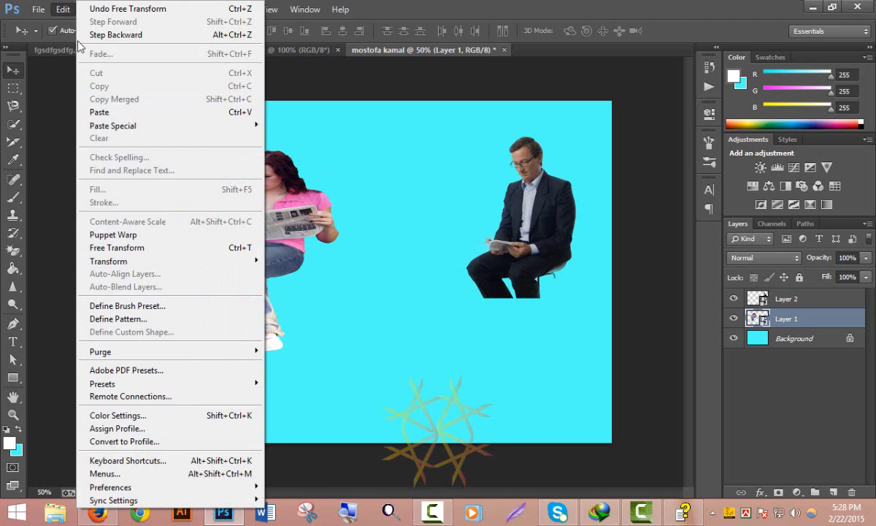
{"action": "mouse_move", "coordinate": [155, 257]}
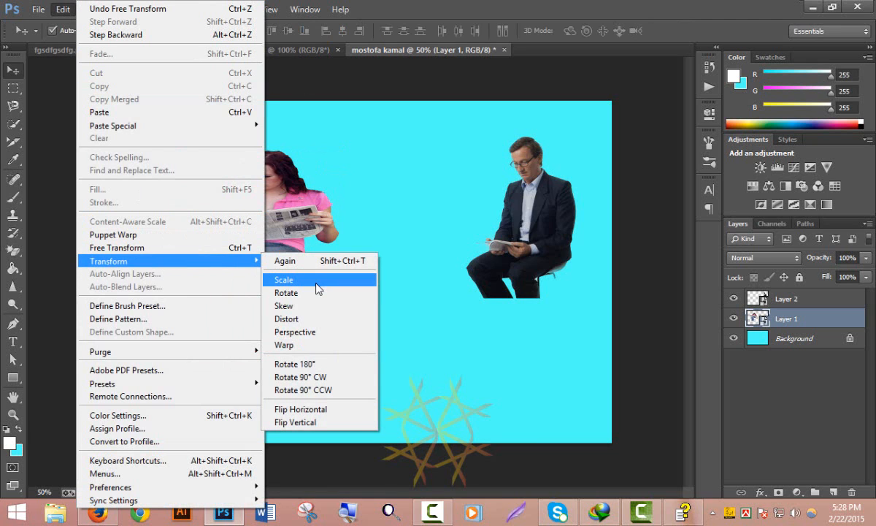
{"action": "left_click", "coordinate": [326, 334]}
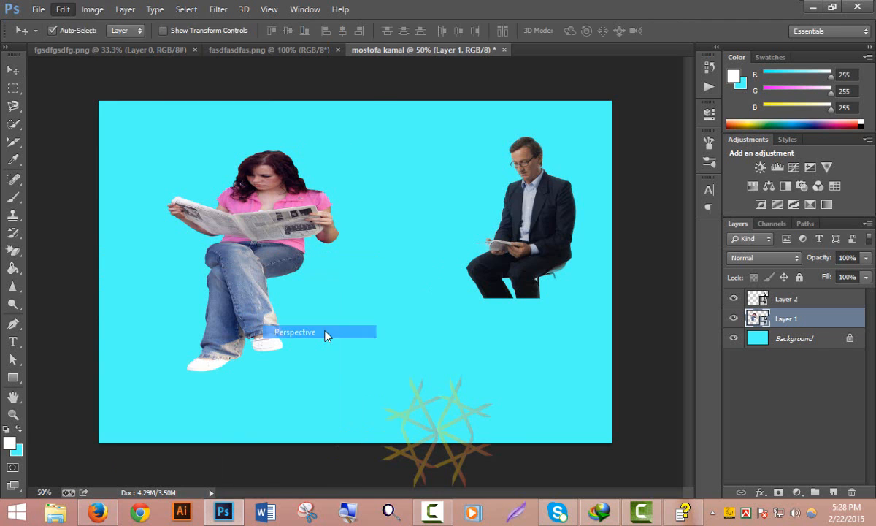
{"action": "mouse_move", "coordinate": [343, 154]}
{"action": "left_mouse_down"}
{"action": "mouse_move", "coordinate": [359, 136]}
{"action": "mouse_move", "coordinate": [397, 138]}
{"action": "mouse_move", "coordinate": [367, 140]}
{"action": "mouse_move", "coordinate": [356, 152]}
{"action": "left_mouse_up"}
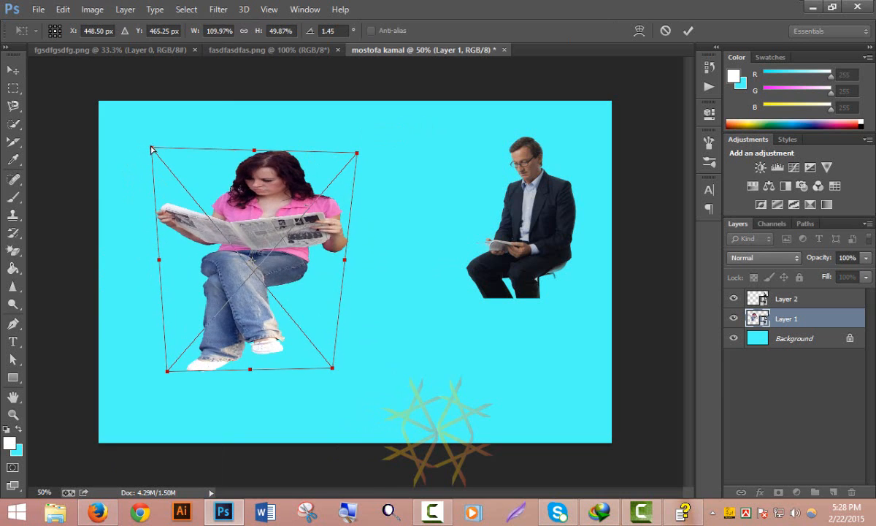
{"action": "left_click_drag", "start_coordinate": [151, 149], "coordinate": [153, 179]}
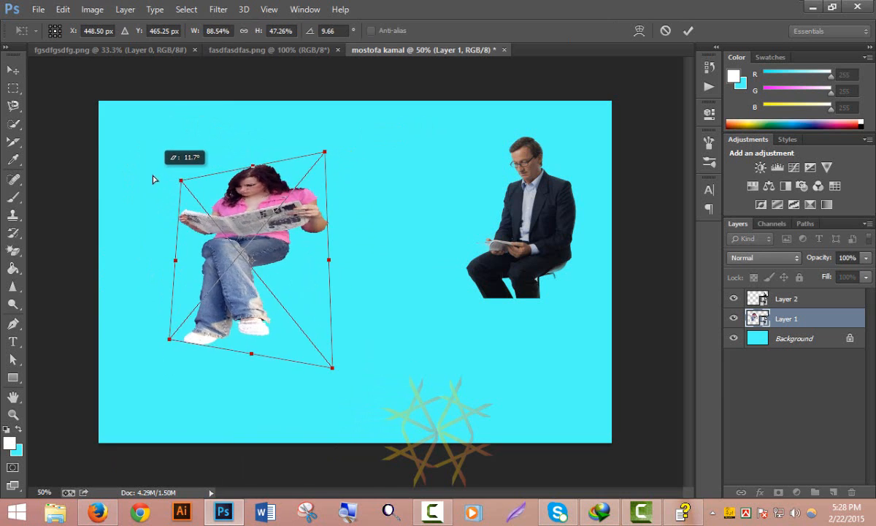
{"action": "mouse_move", "coordinate": [325, 155]}
{"action": "left_mouse_down"}
{"action": "mouse_move", "coordinate": [313, 151]}
{"action": "mouse_move", "coordinate": [319, 161]}
{"action": "mouse_move", "coordinate": [346, 156]}
{"action": "mouse_move", "coordinate": [340, 150]}
{"action": "left_mouse_up"}
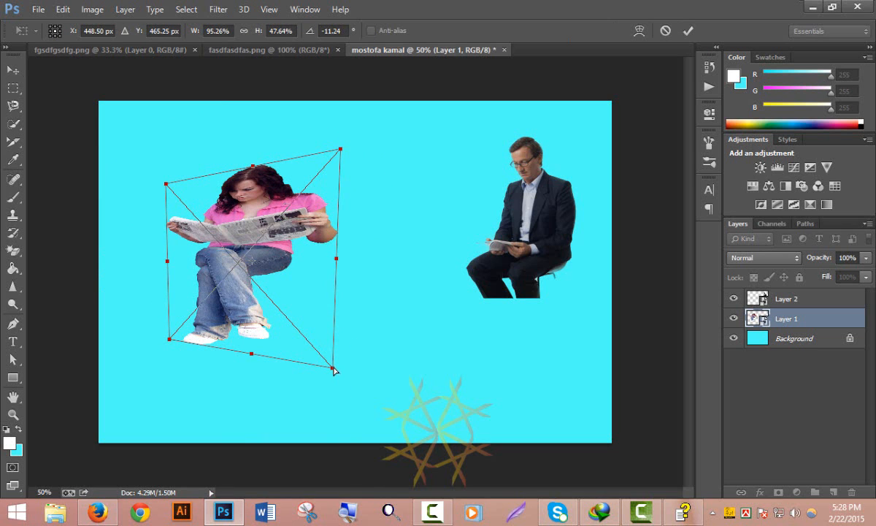
{"action": "left_click_drag", "start_coordinate": [333, 369], "coordinate": [375, 402]}
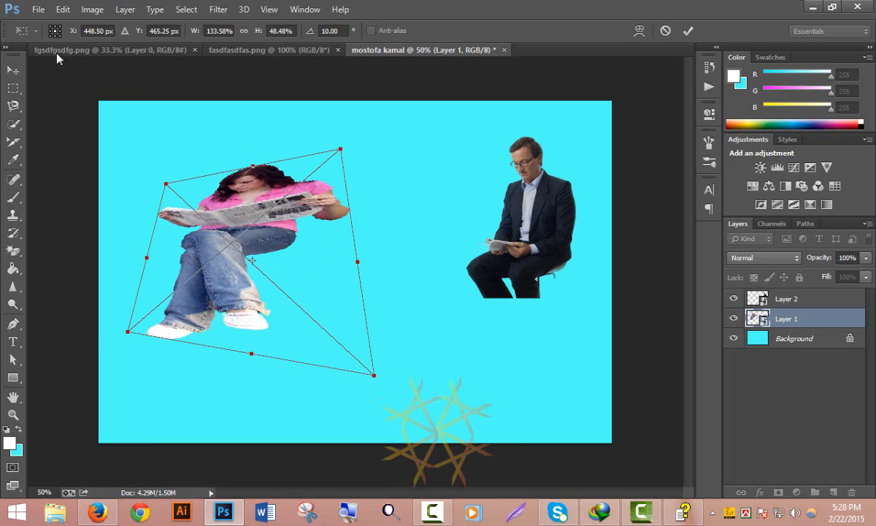
Step: Set the reference point to the top-middle handle, slant the woman's lower edge far to the right, and adjust her upper edge's width in perspective
{"action": "left_click", "coordinate": [55, 28]}
{"action": "left_click_drag", "start_coordinate": [252, 355], "coordinate": [515, 427]}
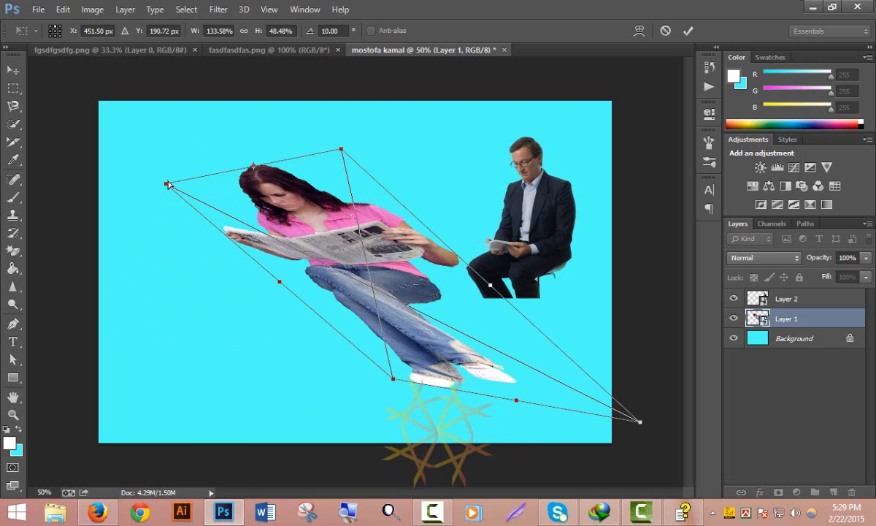
{"action": "left_click_drag", "start_coordinate": [169, 185], "coordinate": [191, 179]}
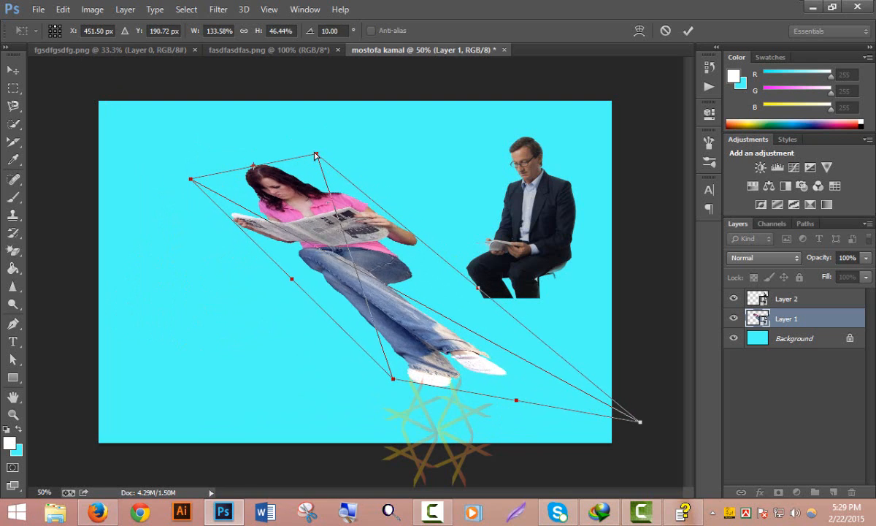
{"action": "left_click_drag", "start_coordinate": [315, 156], "coordinate": [332, 151]}
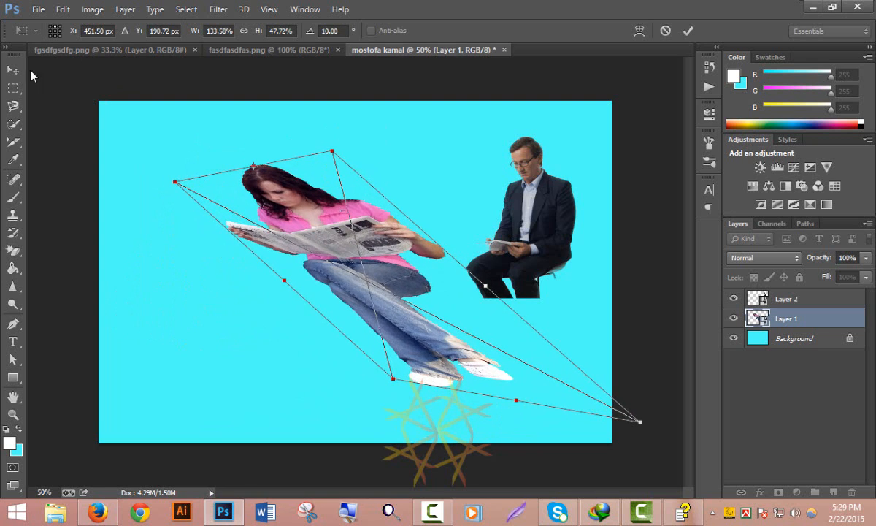
Step: Set the reference point to the bottom-middle handle, widen the woman's upper edge, raise her lower-right corner, apply the perspective transform, and undo it
{"action": "left_click", "coordinate": [53, 35]}
{"action": "mouse_move", "coordinate": [175, 185]}
{"action": "left_mouse_down"}
{"action": "mouse_move", "coordinate": [221, 178]}
{"action": "mouse_move", "coordinate": [182, 180]}
{"action": "left_mouse_up"}
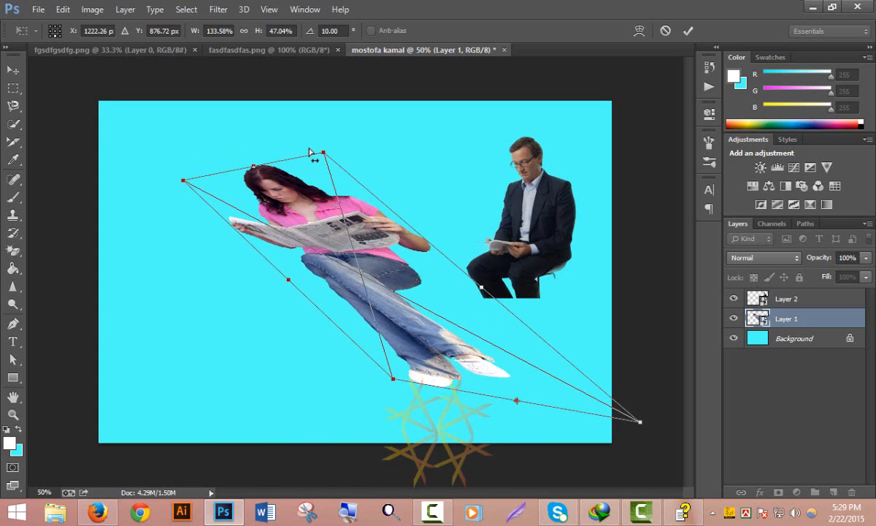
{"action": "left_click_drag", "start_coordinate": [324, 154], "coordinate": [360, 151]}
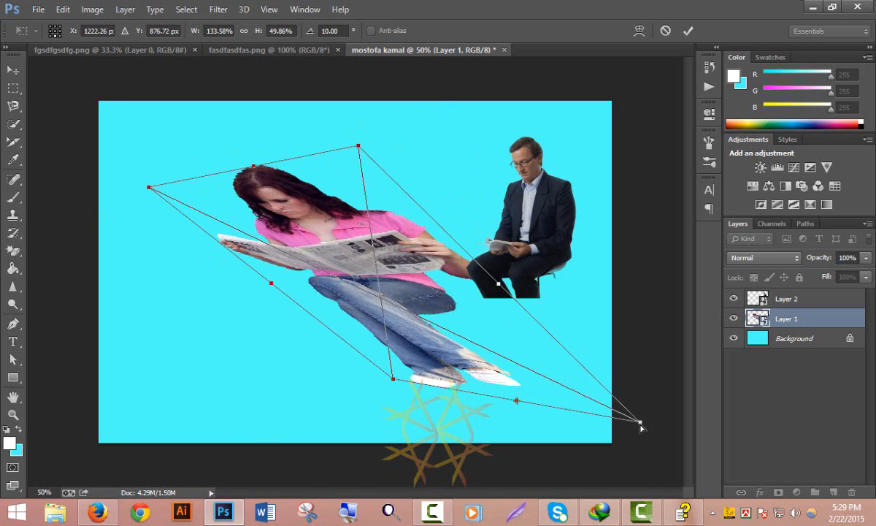
{"action": "left_click_drag", "start_coordinate": [641, 427], "coordinate": [626, 409]}
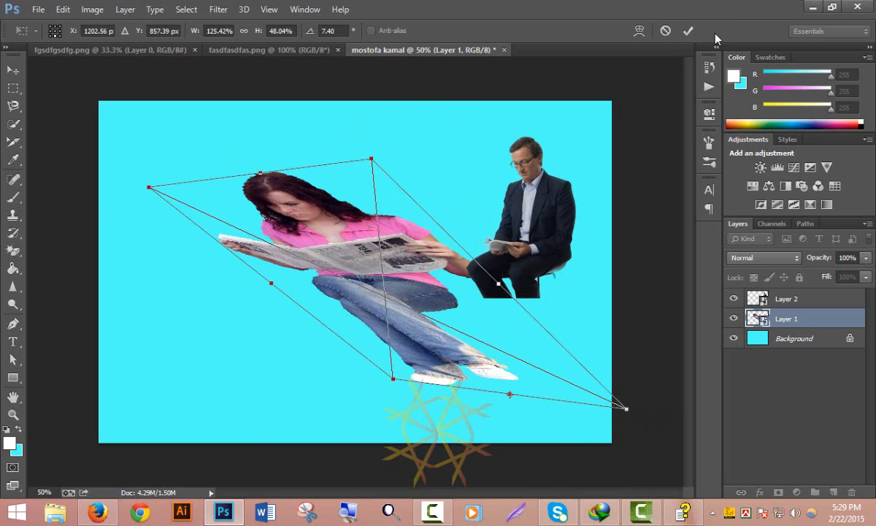
{"action": "left_click", "coordinate": [686, 31]}
{"action": "key", "text": "ctrl+z"}
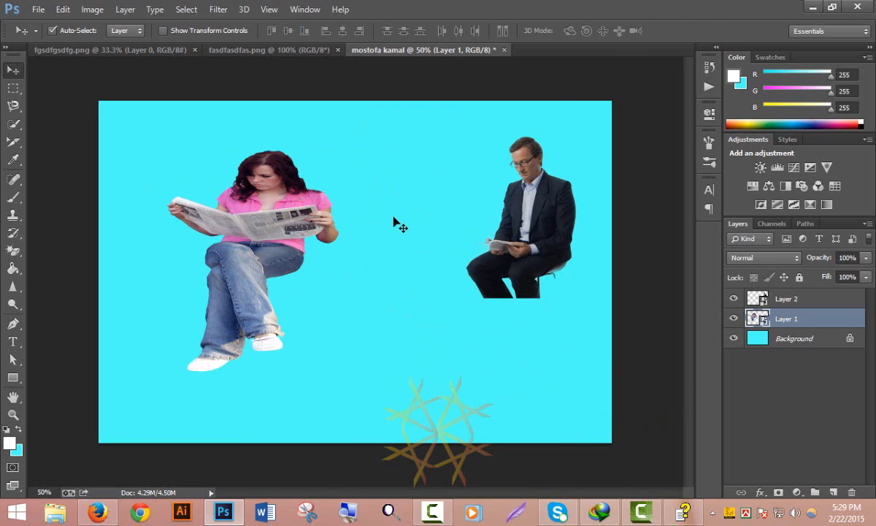
Step: Start a Warp on the woman and pull all four mesh corners outward, bending the left and lower edges with their curve handles
{"action": "left_click", "coordinate": [71, 16]}
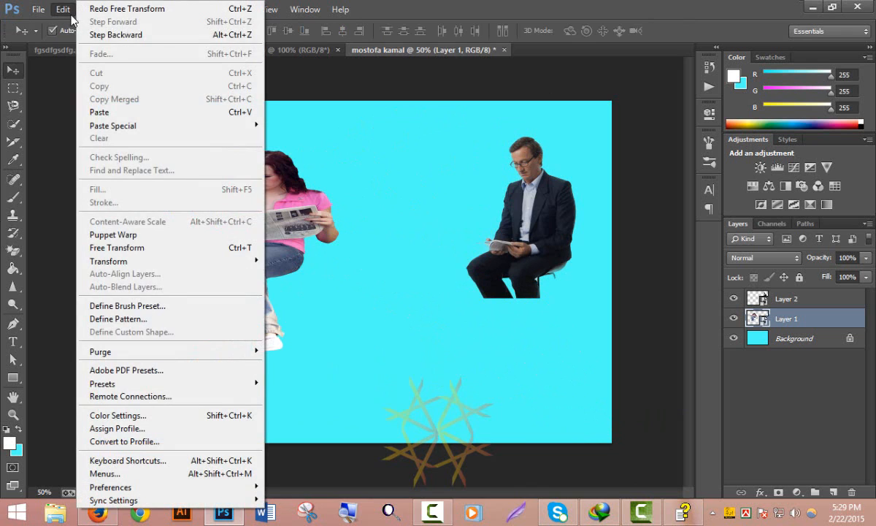
{"action": "mouse_move", "coordinate": [146, 261]}
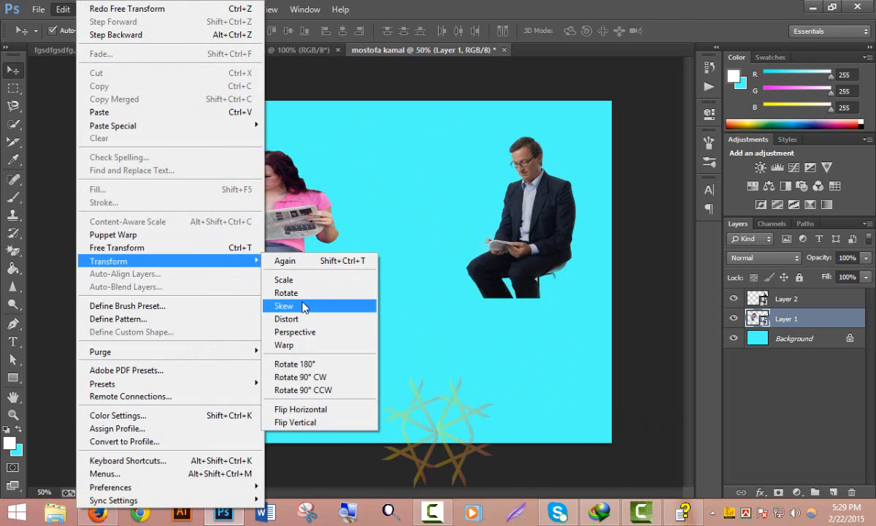
{"action": "left_click", "coordinate": [314, 346]}
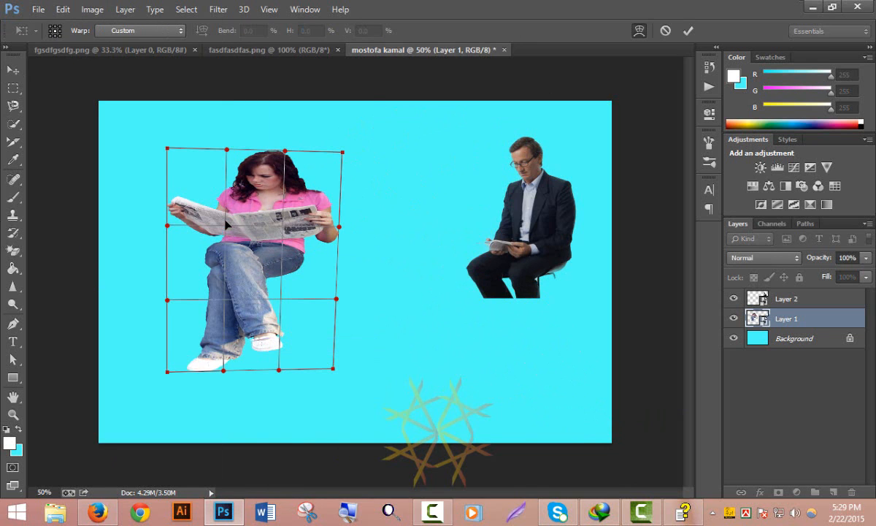
{"action": "left_click_drag", "start_coordinate": [167, 149], "coordinate": [116, 136]}
{"action": "left_click_drag", "start_coordinate": [166, 300], "coordinate": [105, 303]}
{"action": "left_click_drag", "start_coordinate": [172, 375], "coordinate": [127, 387]}
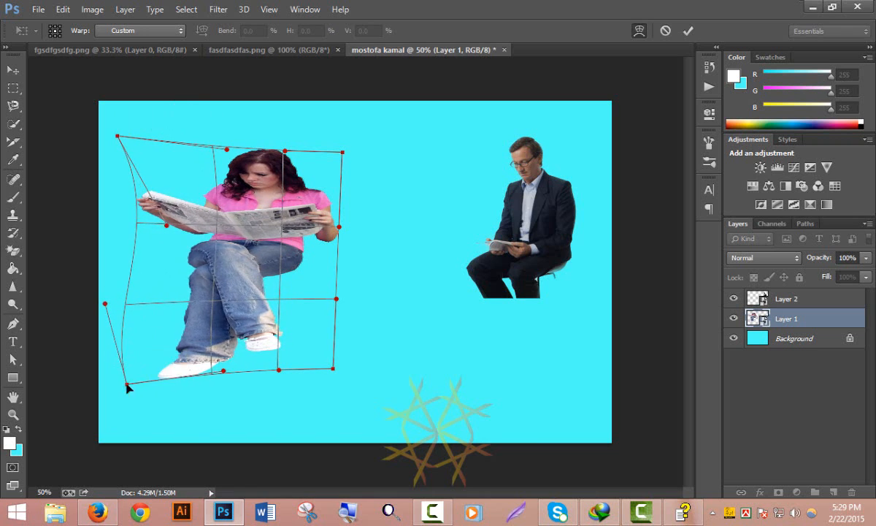
{"action": "left_click_drag", "start_coordinate": [278, 372], "coordinate": [246, 393]}
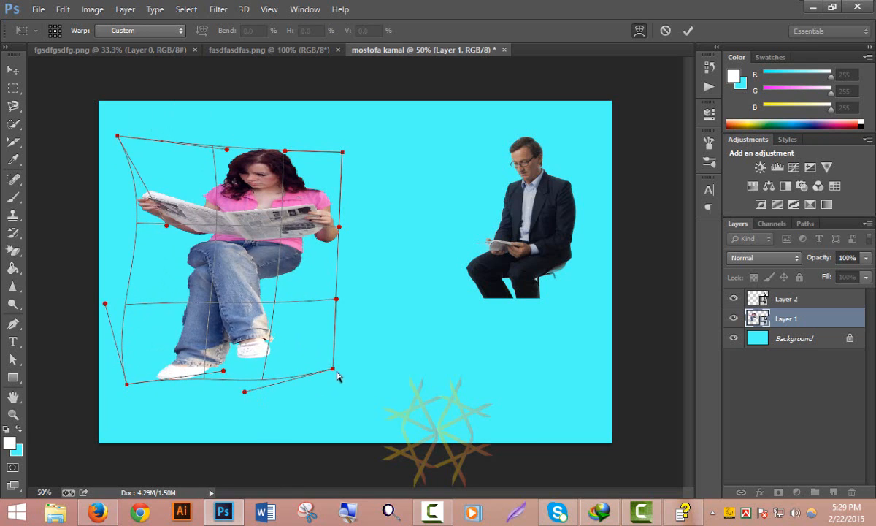
{"action": "left_click_drag", "start_coordinate": [333, 368], "coordinate": [415, 403]}
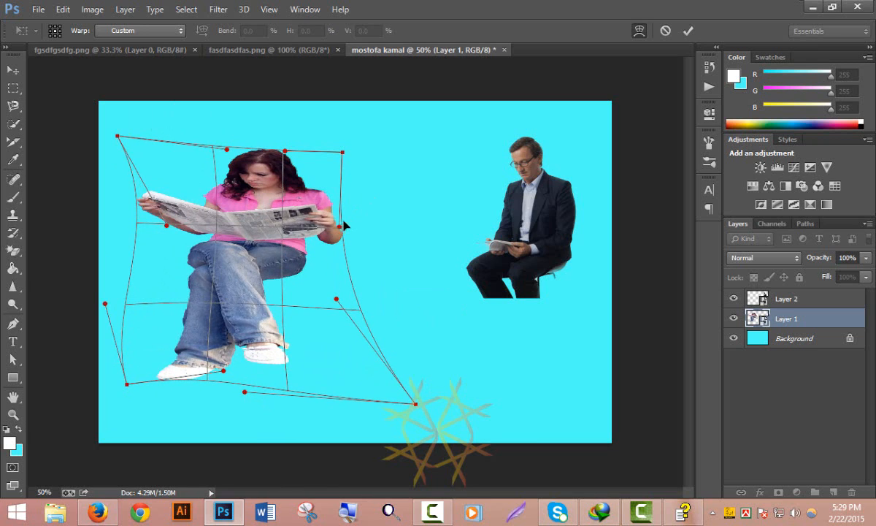
{"action": "left_click_drag", "start_coordinate": [343, 153], "coordinate": [391, 136]}
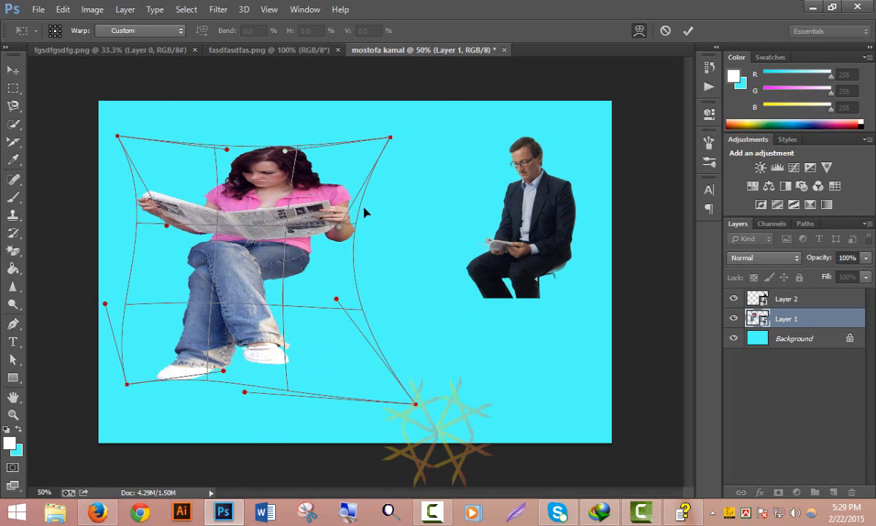
Step: Reshape the woman's warp mesh by bowing the right edge outward, pulling the left edge outward, and stretching the upper edge's handle to the right
{"action": "left_click_drag", "start_coordinate": [341, 229], "coordinate": [396, 231]}
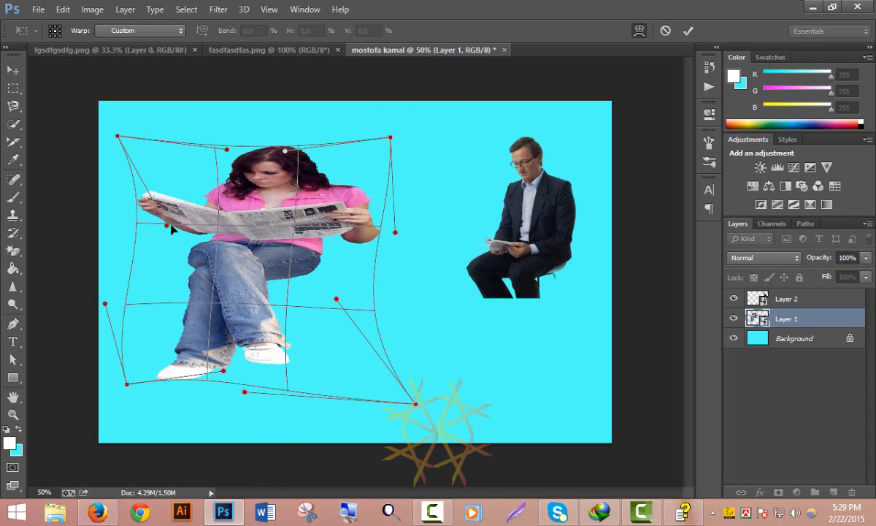
{"action": "left_click_drag", "start_coordinate": [168, 229], "coordinate": [134, 255]}
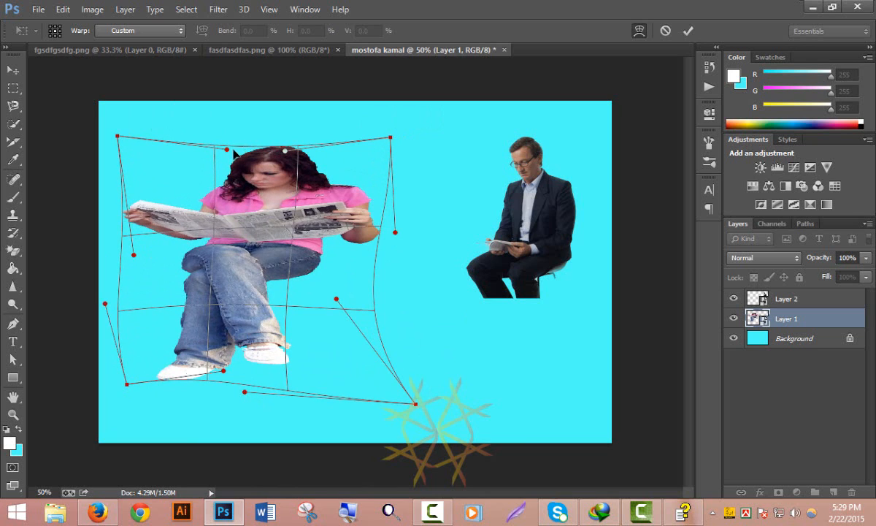
{"action": "left_click_drag", "start_coordinate": [227, 150], "coordinate": [357, 133]}
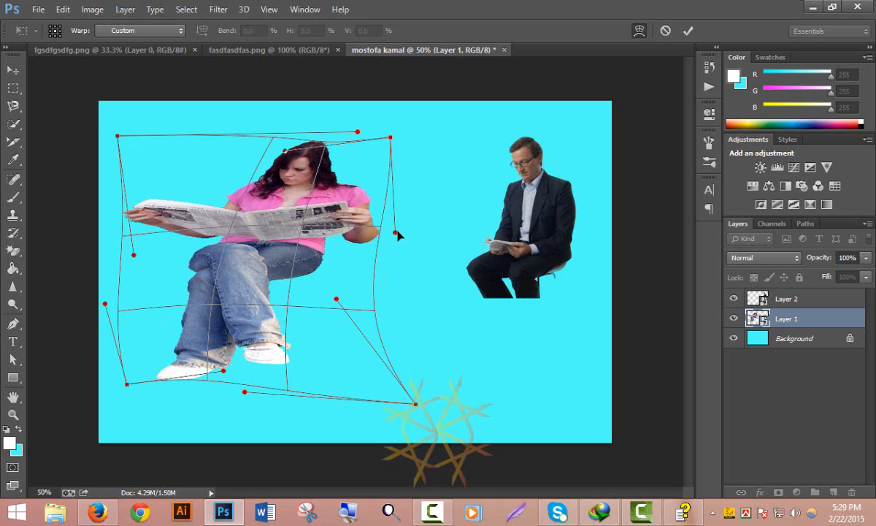
{"action": "left_click_drag", "start_coordinate": [396, 231], "coordinate": [423, 219]}
{"action": "left_click_drag", "start_coordinate": [337, 301], "coordinate": [475, 304]}
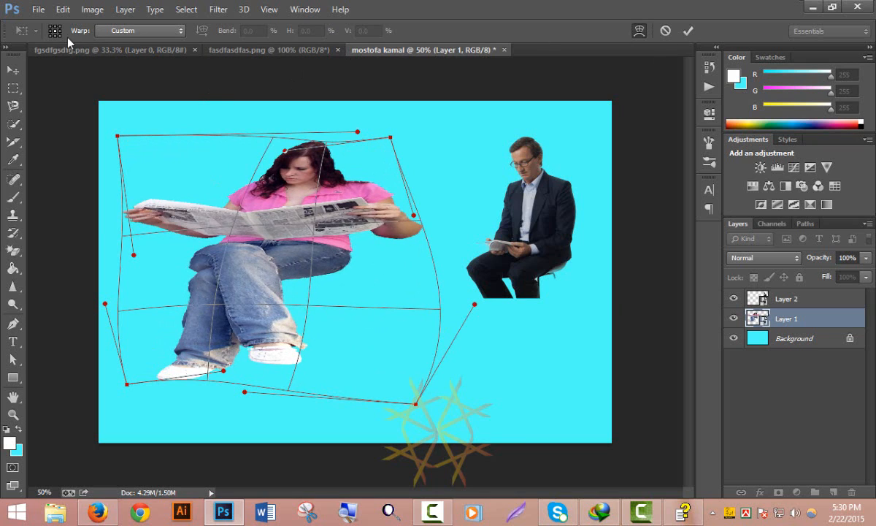
Step: Try the Arc and Arc Upper warp styles on the woman in place of the custom mesh
{"action": "left_click", "coordinate": [117, 33]}
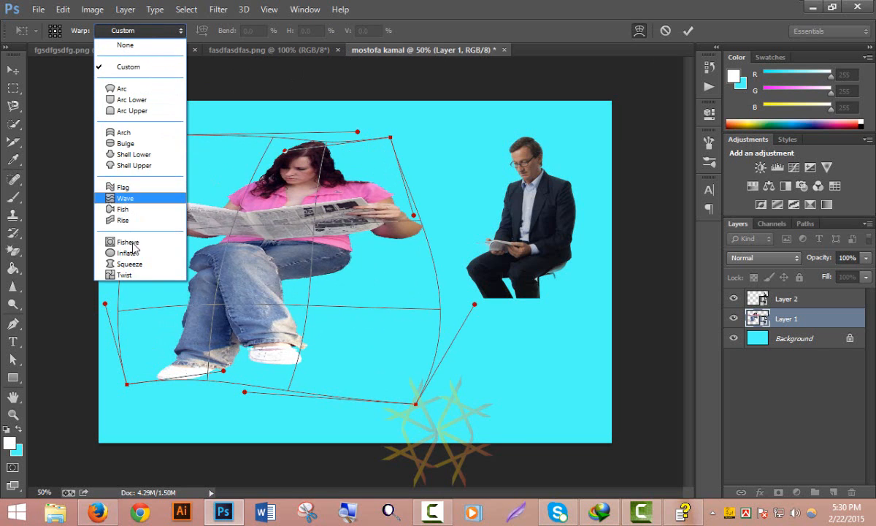
{"action": "left_click", "coordinate": [69, 79]}
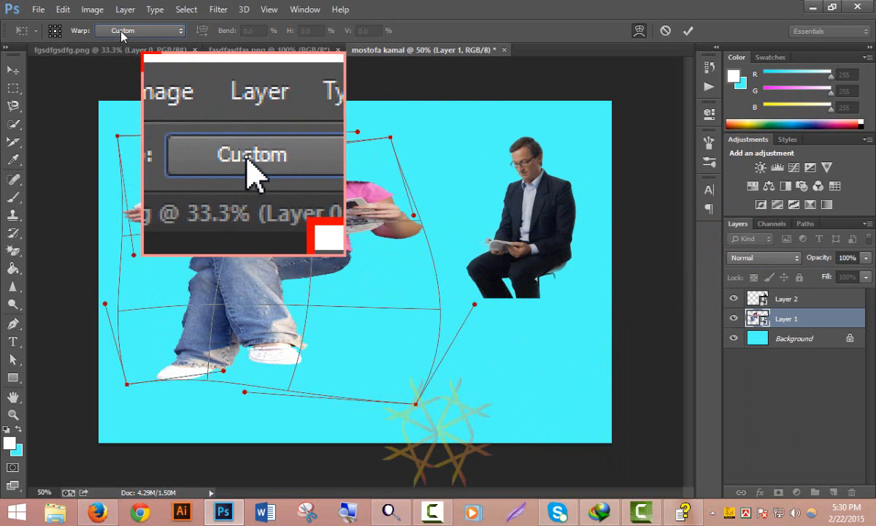
{"action": "left_click", "coordinate": [117, 31]}
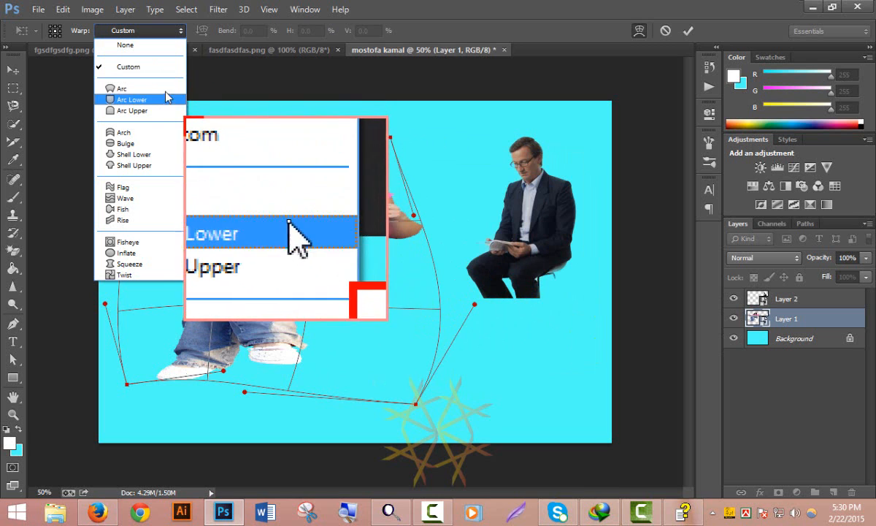
{"action": "left_click", "coordinate": [173, 93]}
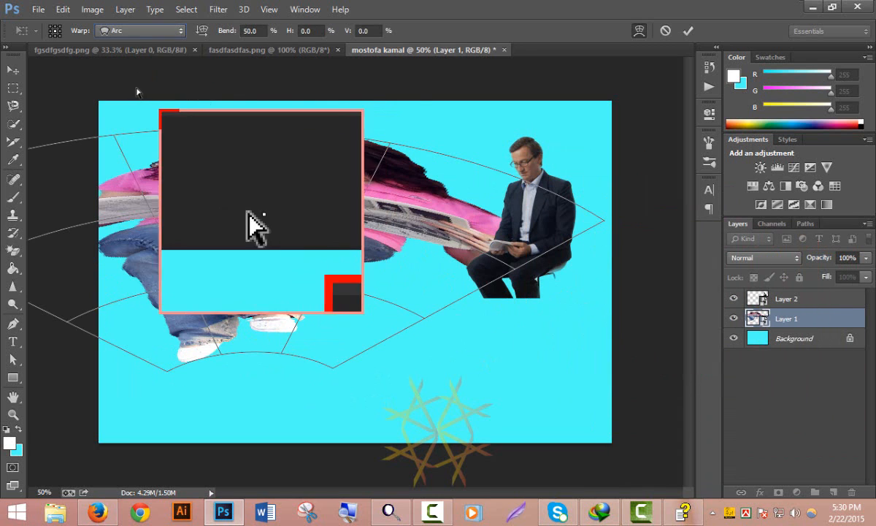
{"action": "left_click", "coordinate": [155, 33]}
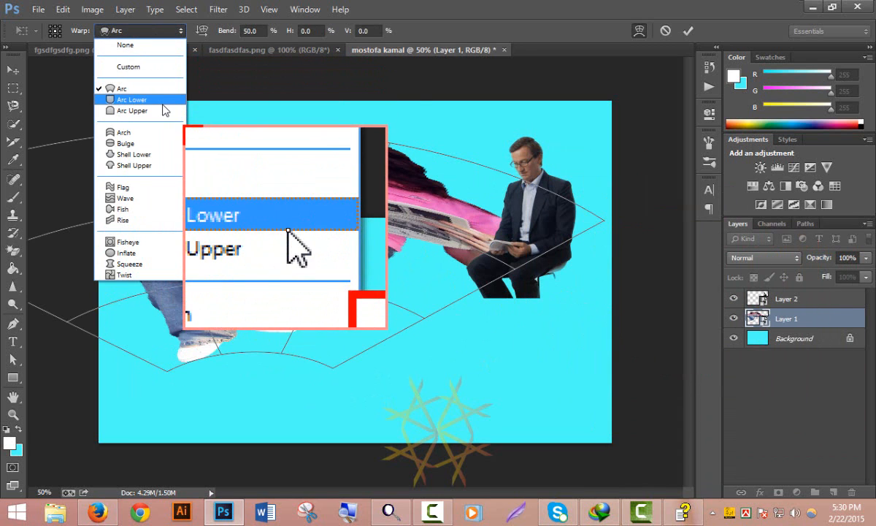
{"action": "left_click", "coordinate": [163, 110]}
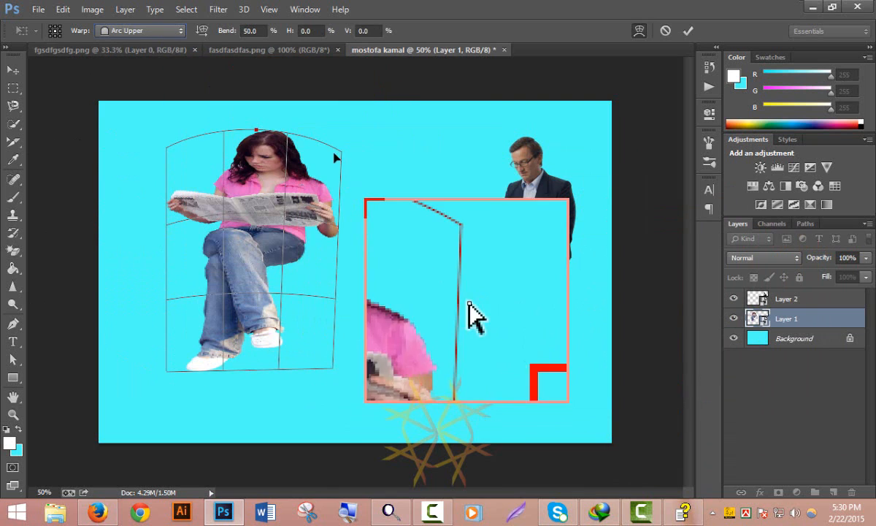
Step: Try the Bulge warp style on the woman and change the style to Twist
{"action": "left_click", "coordinate": [148, 30]}
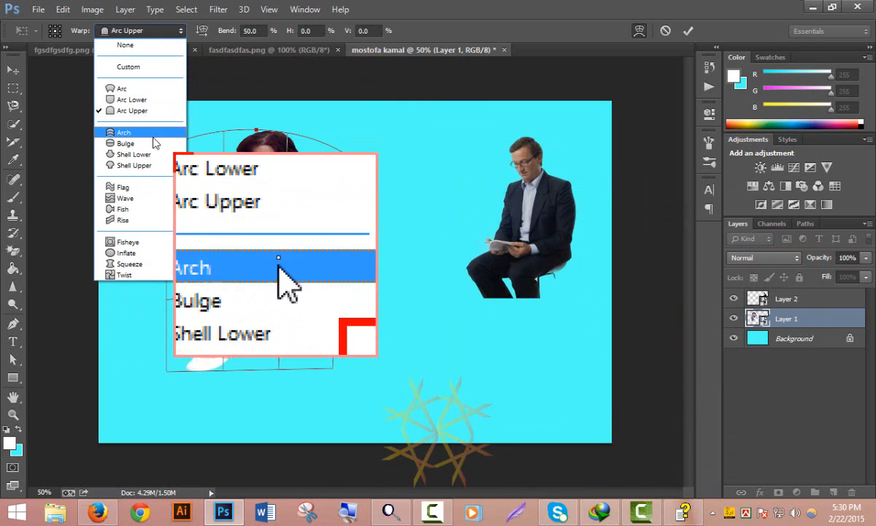
{"action": "left_click", "coordinate": [155, 143]}
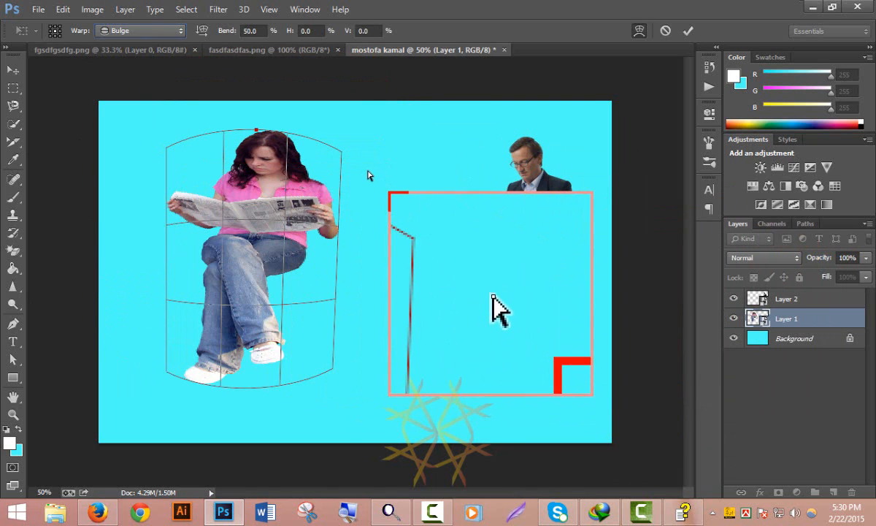
{"action": "left_click", "coordinate": [134, 31]}
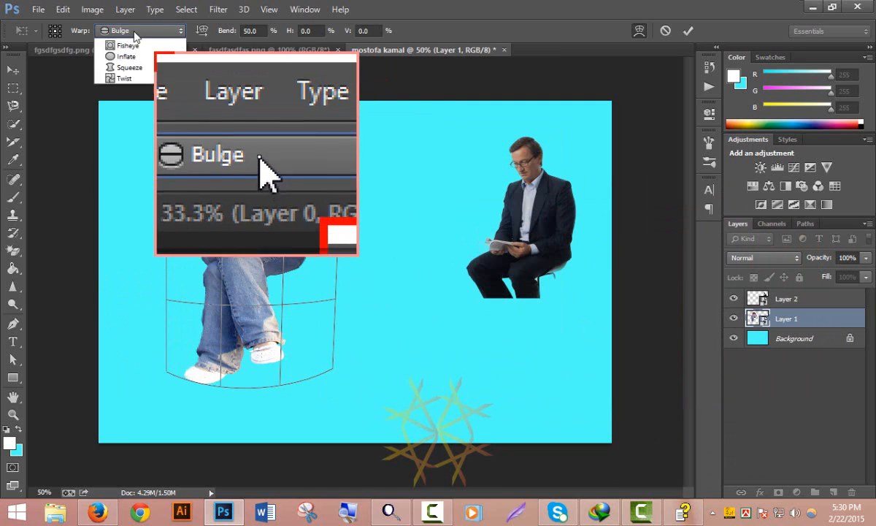
{"action": "left_click", "coordinate": [125, 276]}
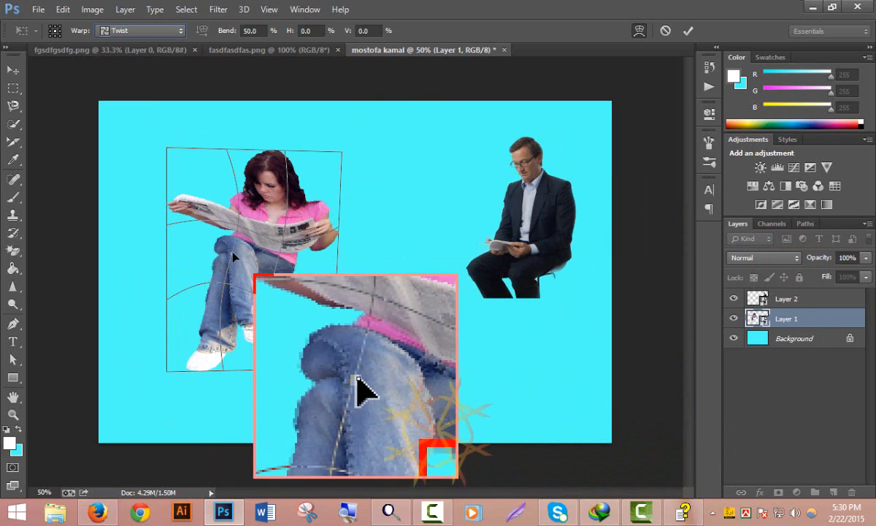
Step: Reduce the bend of the woman's Twist warp to about 12.8%
{"action": "left_click_drag", "start_coordinate": [234, 256], "coordinate": [198, 235]}
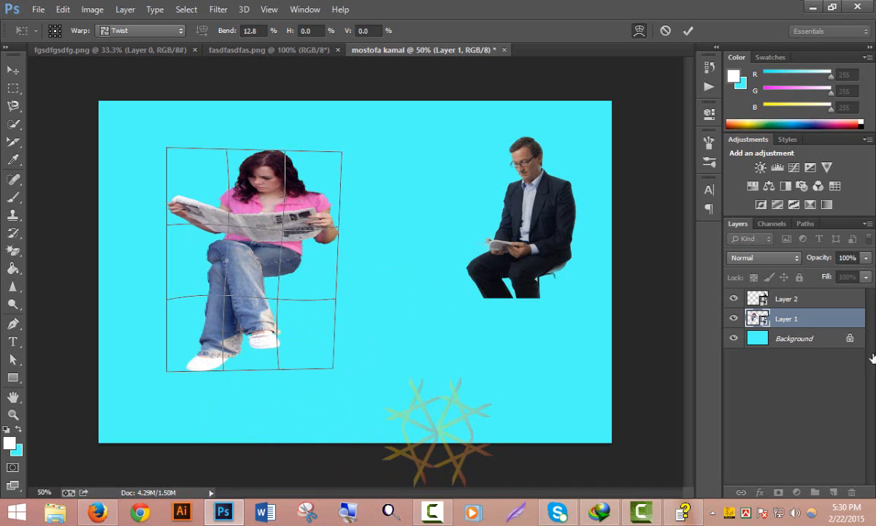
{"action": "left_click", "coordinate": [641, 517]}
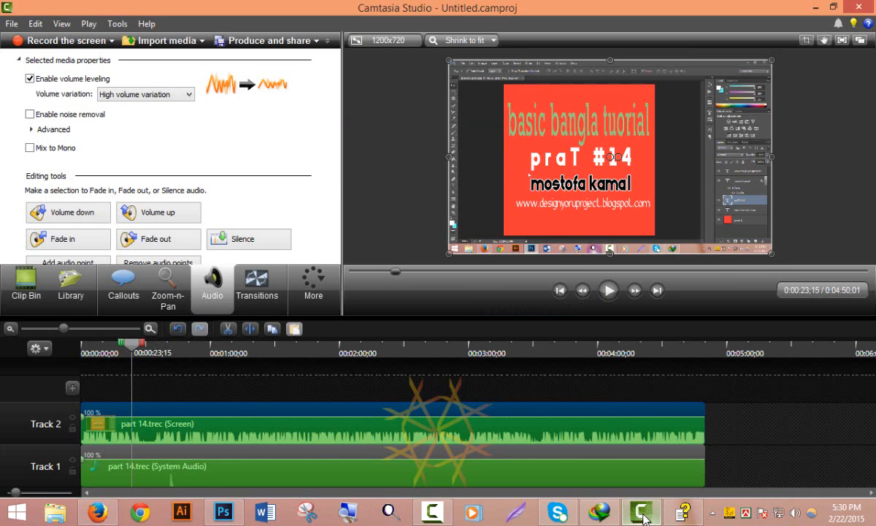
{"action": "left_click", "coordinate": [643, 517]}
{"action": "left_click", "coordinate": [469, 515]}
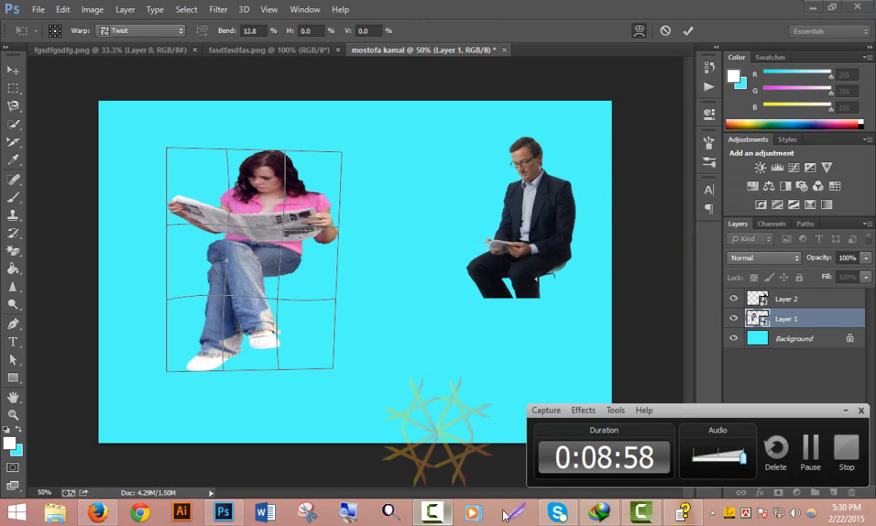
{"action": "left_click", "coordinate": [813, 453]}
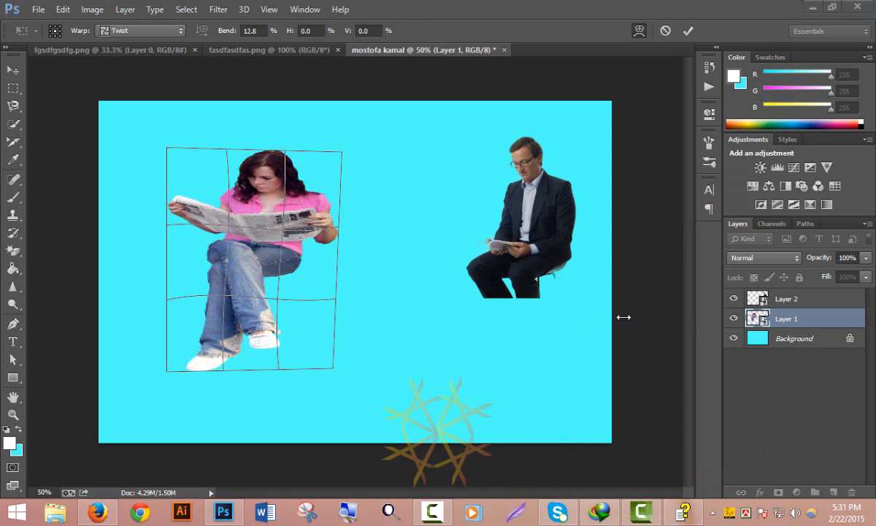
Step: Try Twist bends in both directions on the woman, up to about 34% and back to about -3.7%
{"action": "left_click", "coordinate": [227, 259]}
{"action": "key", "text": "ctrl+z"}
{"action": "left_click_drag", "start_coordinate": [239, 260], "coordinate": [295, 259]}
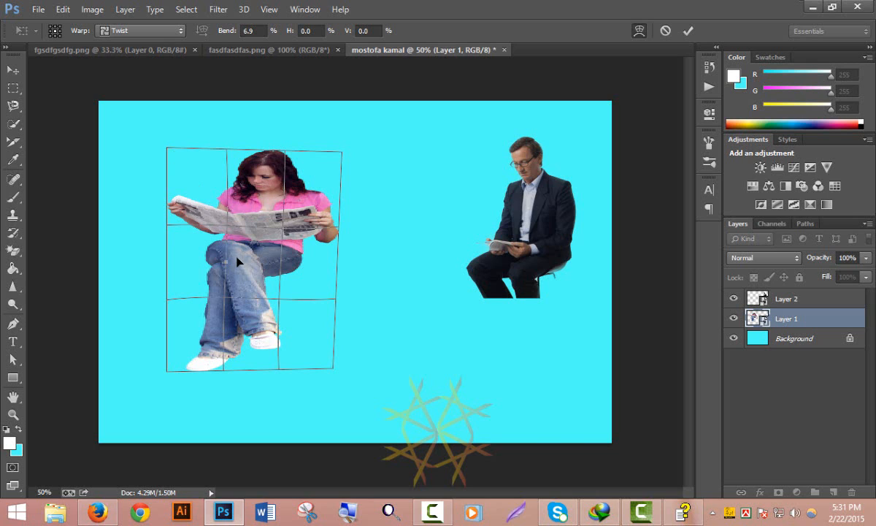
{"action": "left_click_drag", "start_coordinate": [227, 266], "coordinate": [194, 271]}
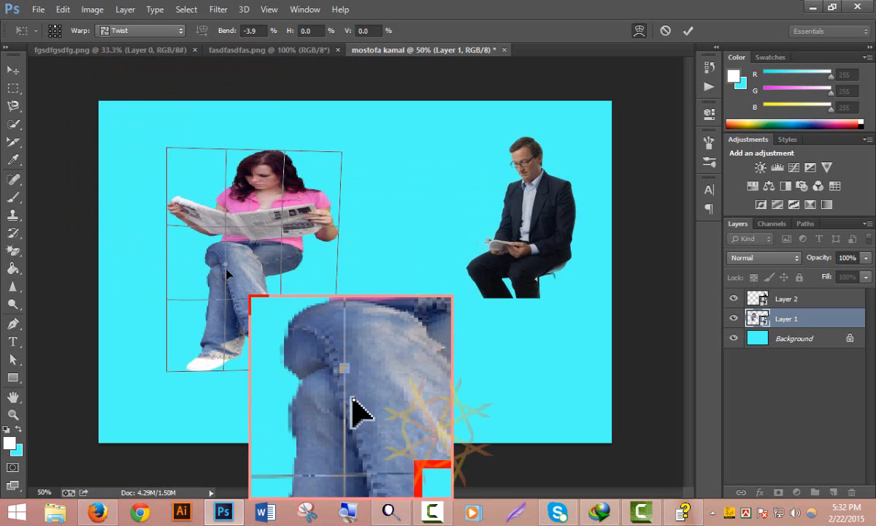
{"action": "left_click_drag", "start_coordinate": [227, 273], "coordinate": [133, 229]}
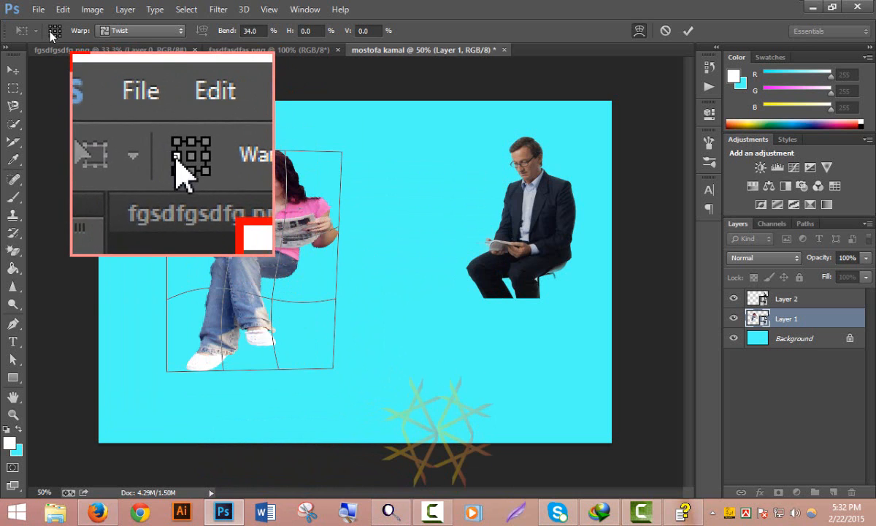
{"action": "left_click_drag", "start_coordinate": [228, 259], "coordinate": [352, 269]}
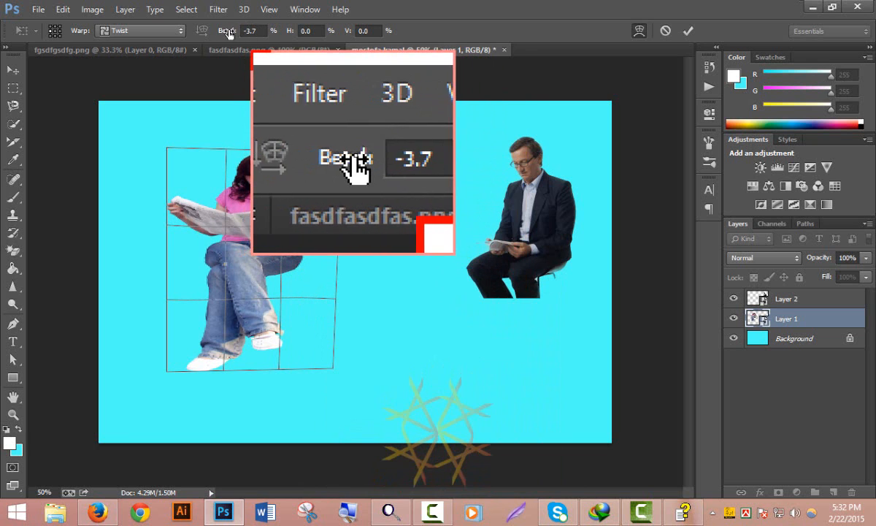
Step: Set the woman's Twist warp to a -13.2% bend, 5% horizontal distortion and 20% vertical distortion
{"action": "left_click_drag", "start_coordinate": [220, 32], "coordinate": [143, 30]}
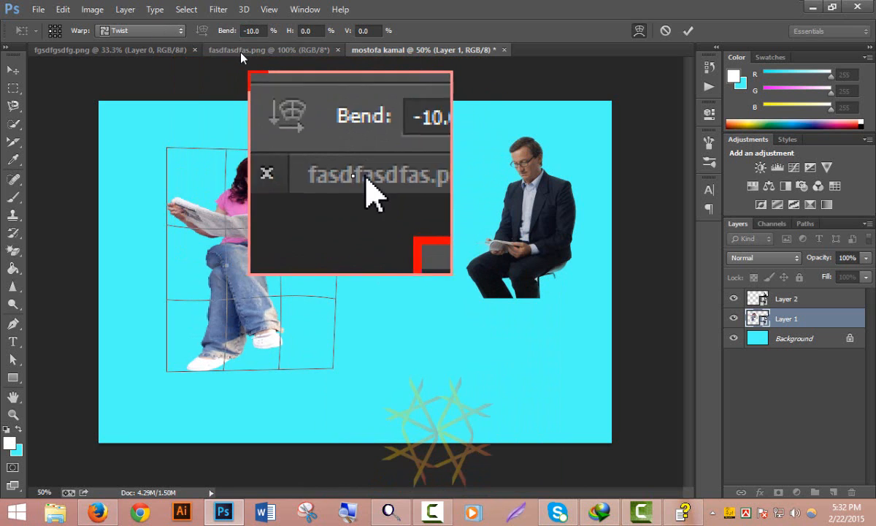
{"action": "left_click_drag", "start_coordinate": [215, 34], "coordinate": [204, 37]}
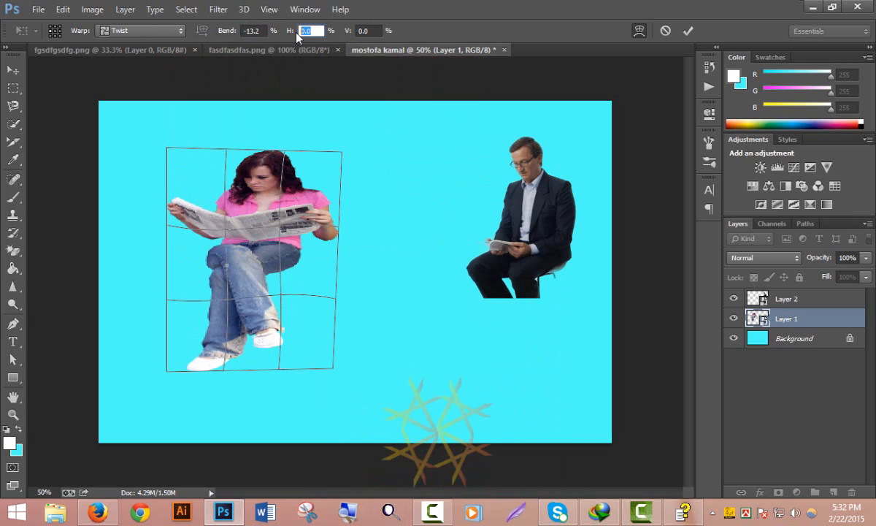
{"action": "type", "text": "5"}
{"action": "left_click", "coordinate": [379, 30]}
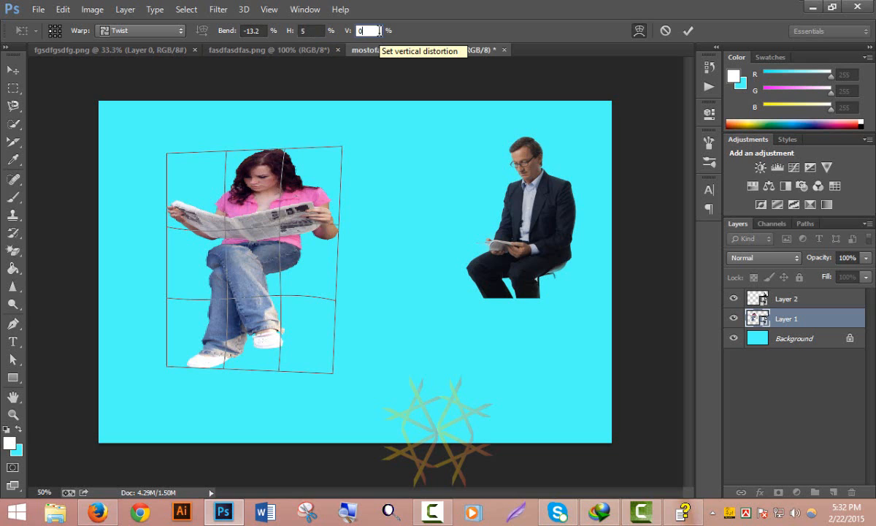
{"action": "type", "text": "20"}
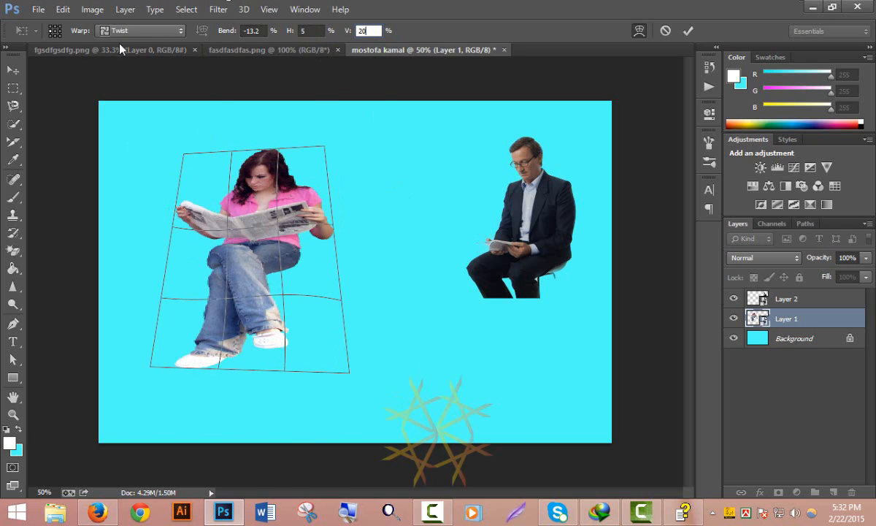
Step: Apply the Twist warp to the woman on Layer 1
{"action": "left_click", "coordinate": [64, 9]}
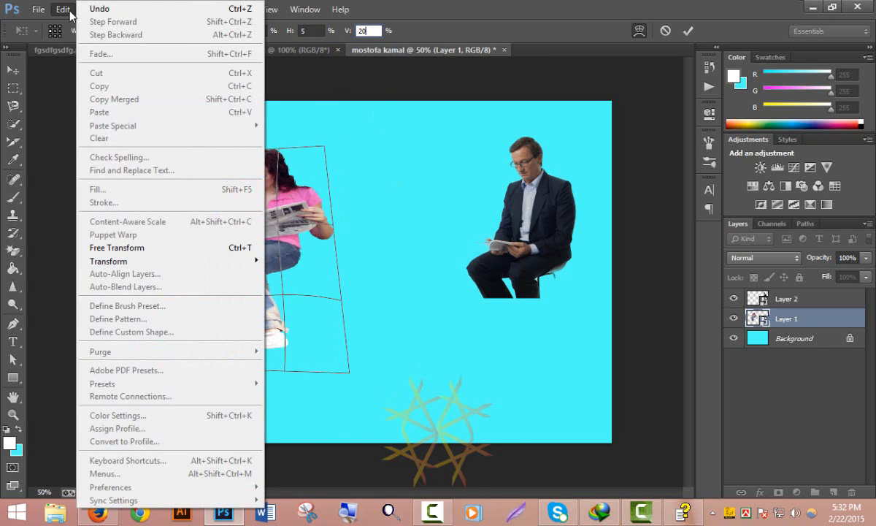
{"action": "mouse_move", "coordinate": [162, 264]}
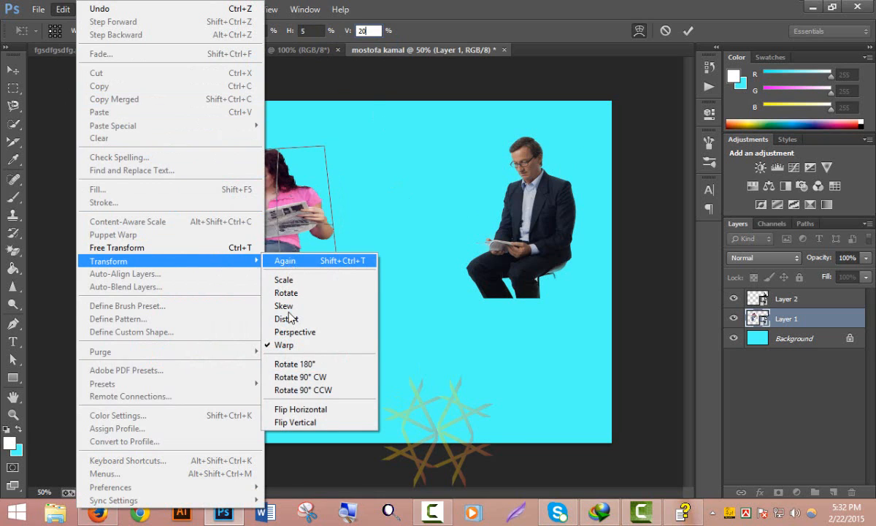
{"action": "left_click", "coordinate": [404, 309]}
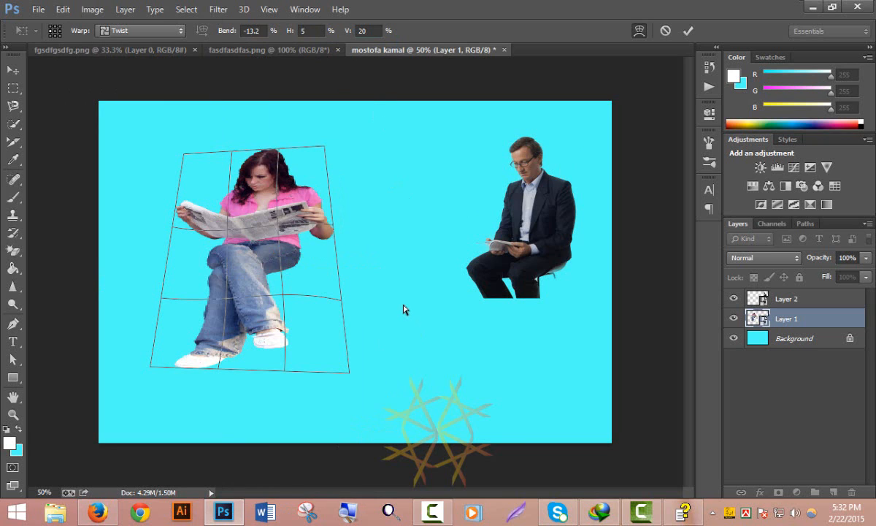
{"action": "left_click", "coordinate": [687, 31]}
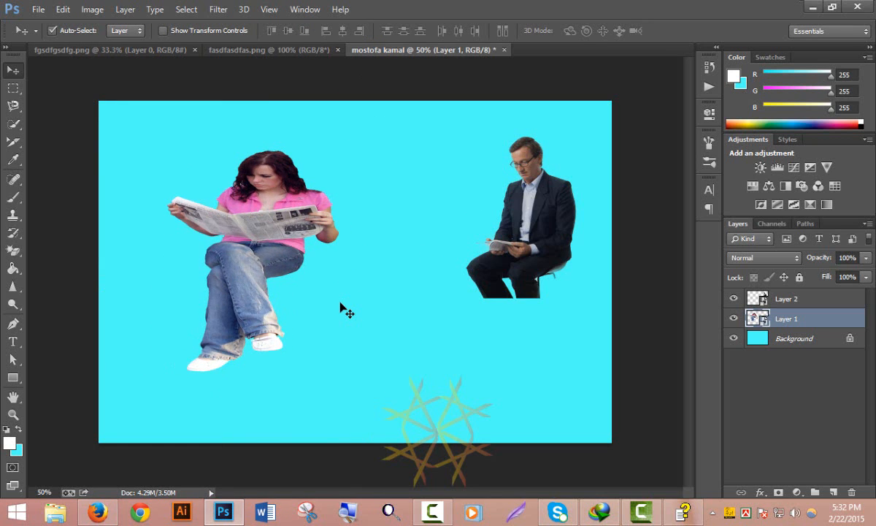
Step: Flip the woman horizontally and compare both orientations by undoing and redoing the flip
{"action": "left_click", "coordinate": [63, 8]}
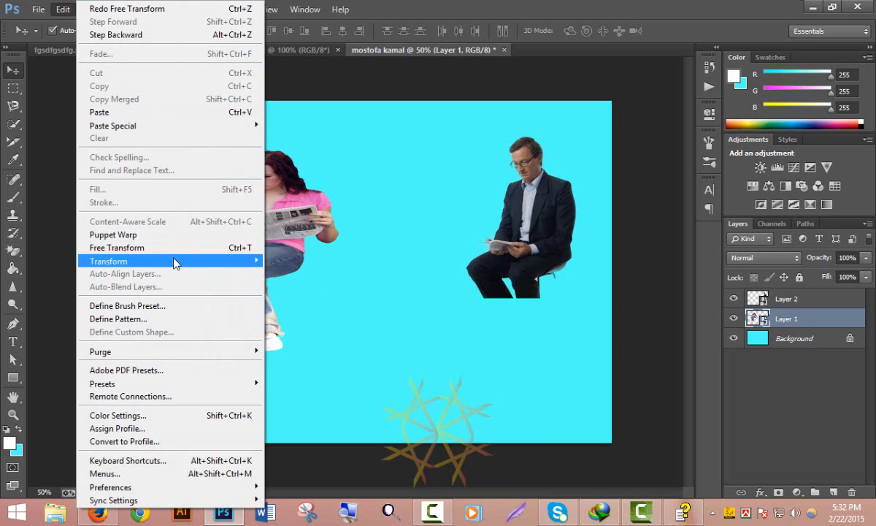
{"action": "mouse_move", "coordinate": [174, 261]}
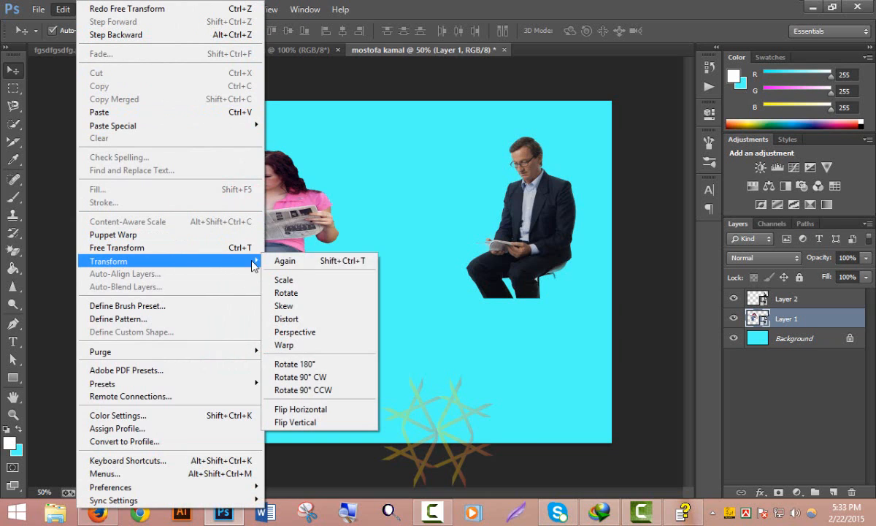
{"action": "left_click", "coordinate": [322, 414]}
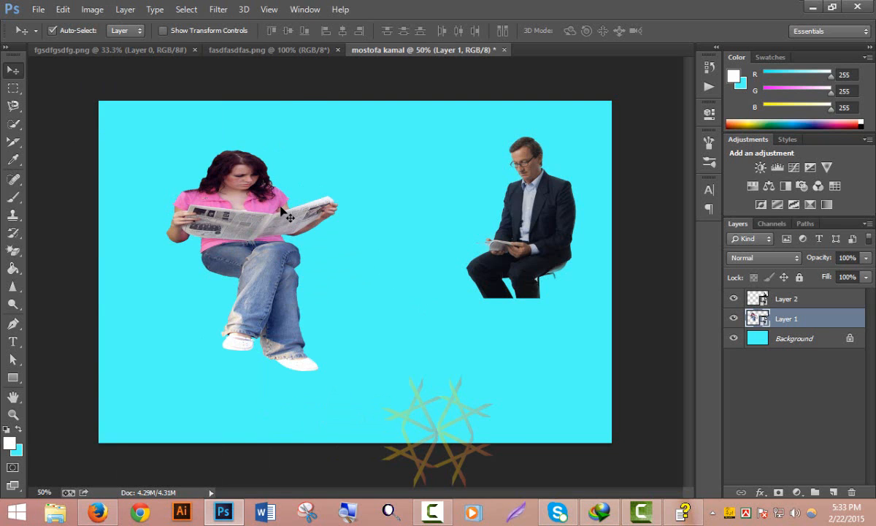
{"action": "key", "text": "ctrl+z"}
{"action": "key", "text": "ctrl+z"}
{"action": "key", "text": "ctrl+z"}
{"action": "key", "text": "ctrl+z"}
Step: Try flipping the woman vertically, compare it with the upright version, and undo the vertical flip
{"action": "left_click", "coordinate": [65, 9]}
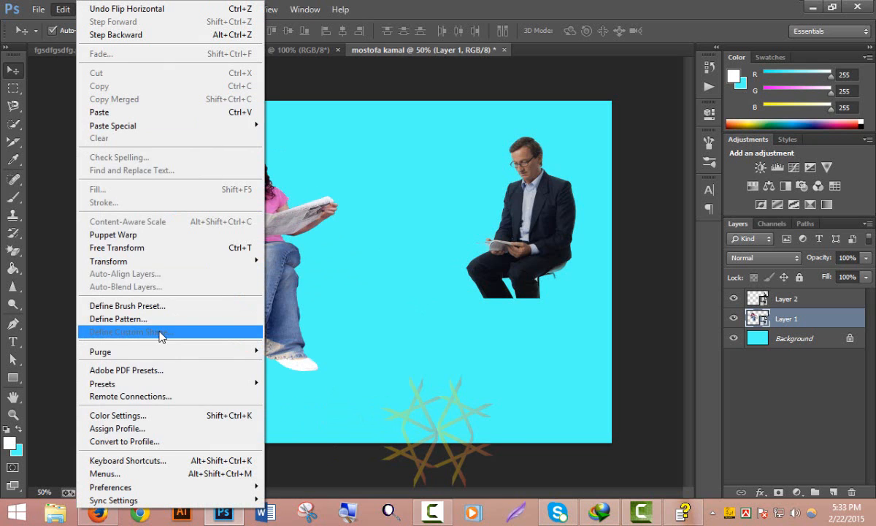
{"action": "mouse_move", "coordinate": [224, 264]}
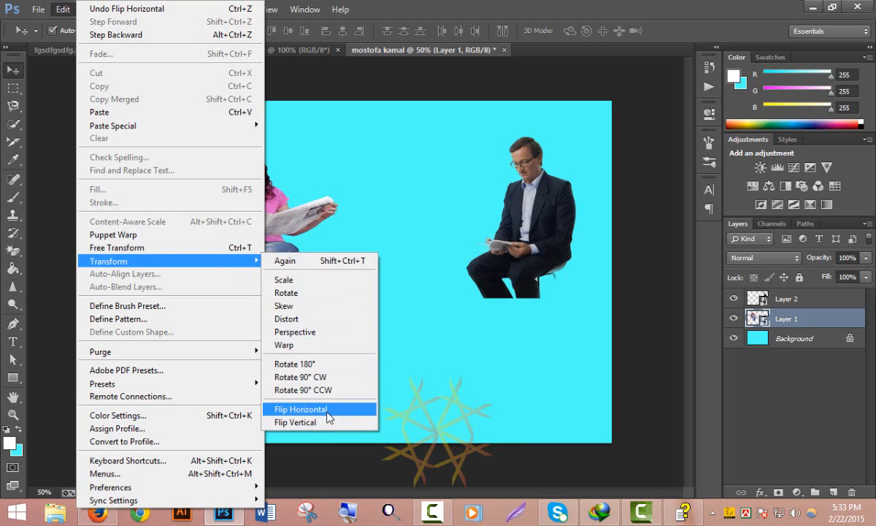
{"action": "left_click", "coordinate": [326, 422]}
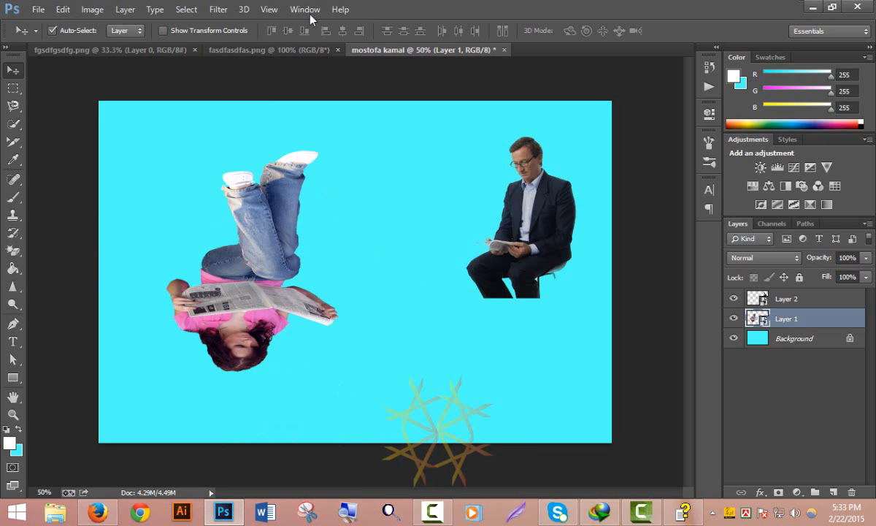
{"action": "key", "text": "ctrl+z"}
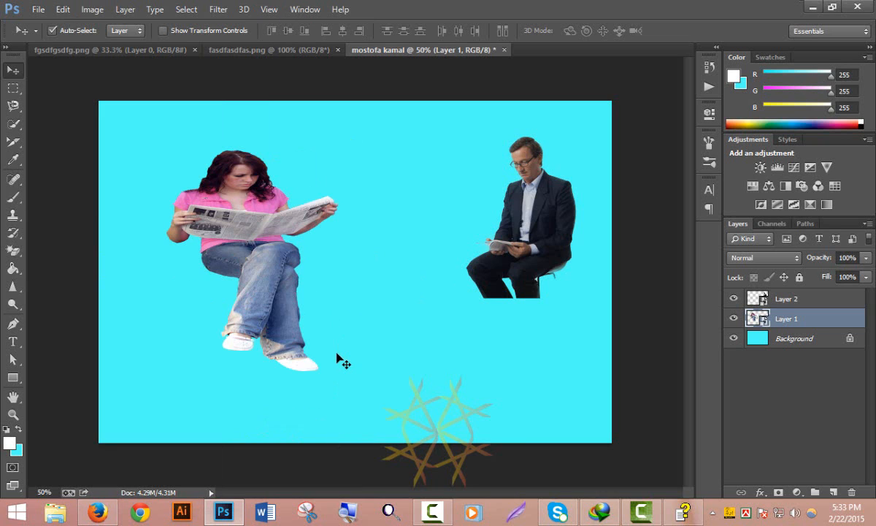
{"action": "key", "text": "ctrl+z"}
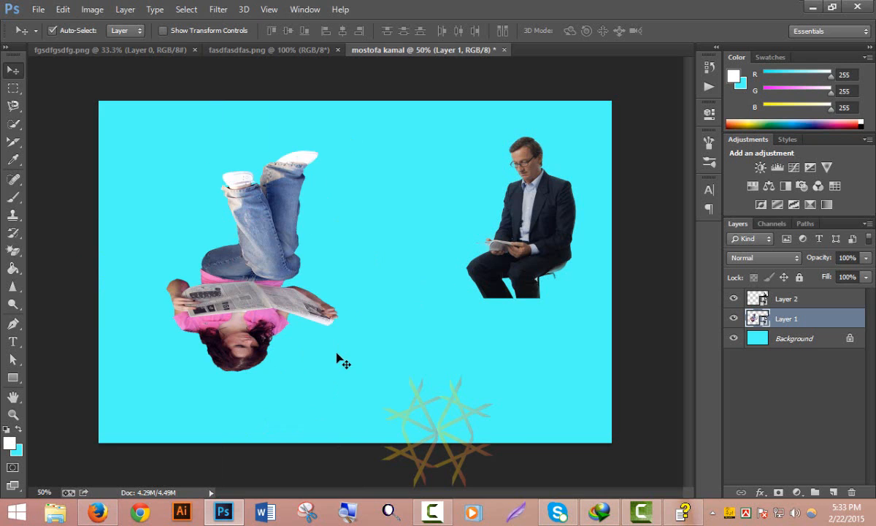
{"action": "left_click", "coordinate": [63, 9]}
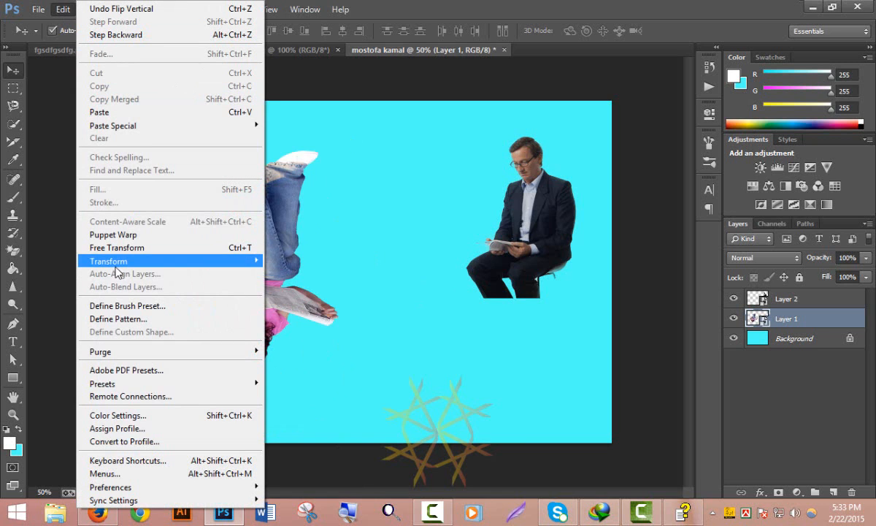
{"action": "mouse_move", "coordinate": [148, 263]}
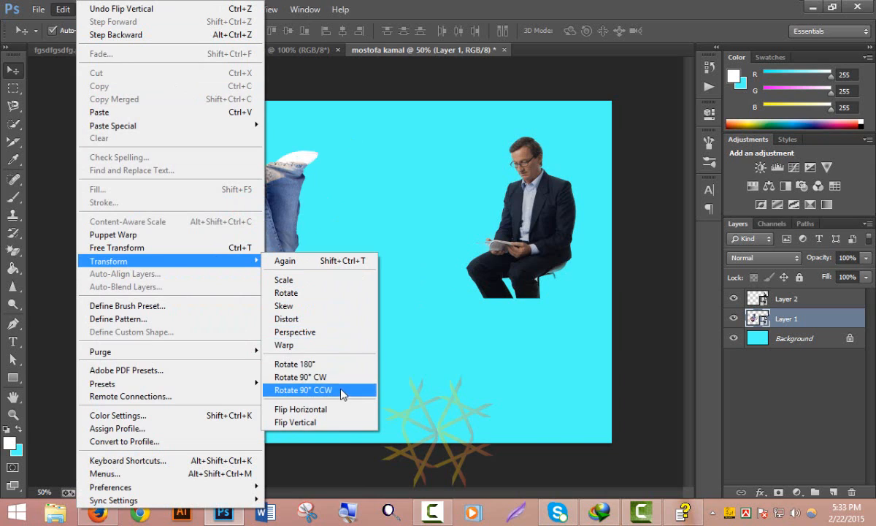
{"action": "left_click", "coordinate": [426, 193]}
{"action": "key", "text": "ctrl+z"}
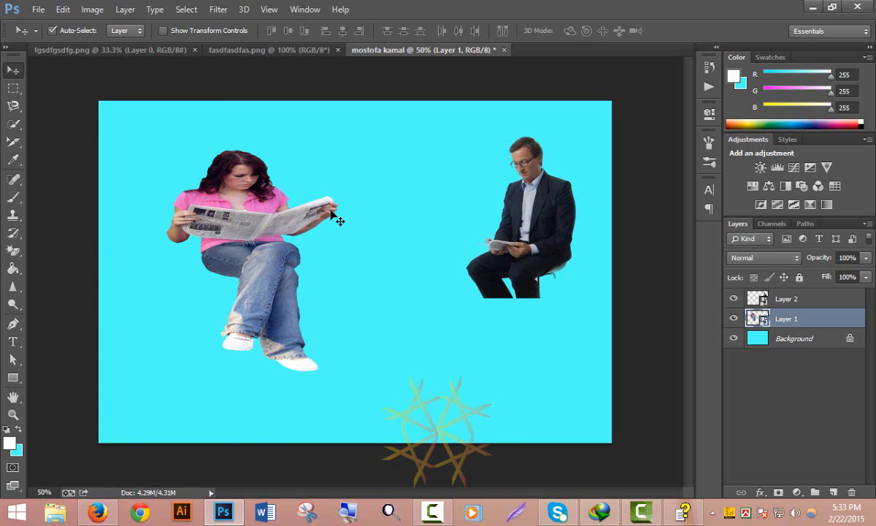
Step: Start a Puppet Warp on the woman with the Rigid mode and More Points mesh density
{"action": "left_click", "coordinate": [63, 10]}
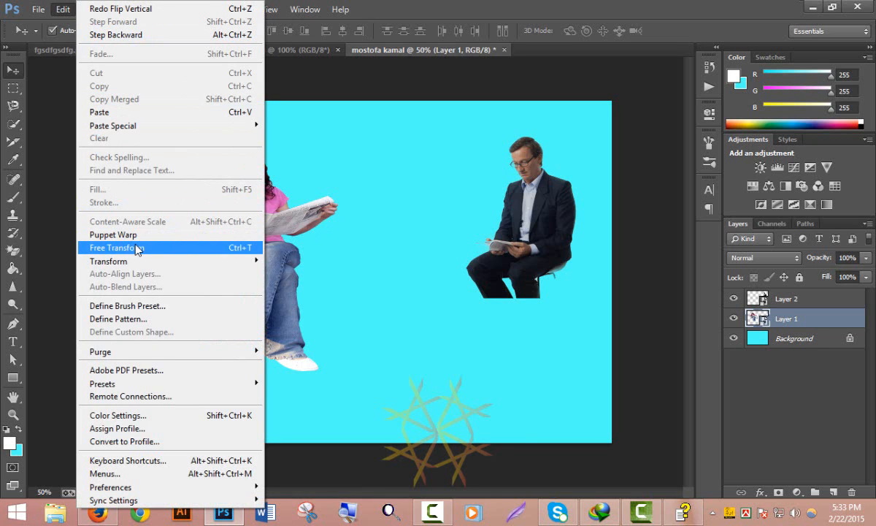
{"action": "left_click", "coordinate": [195, 238]}
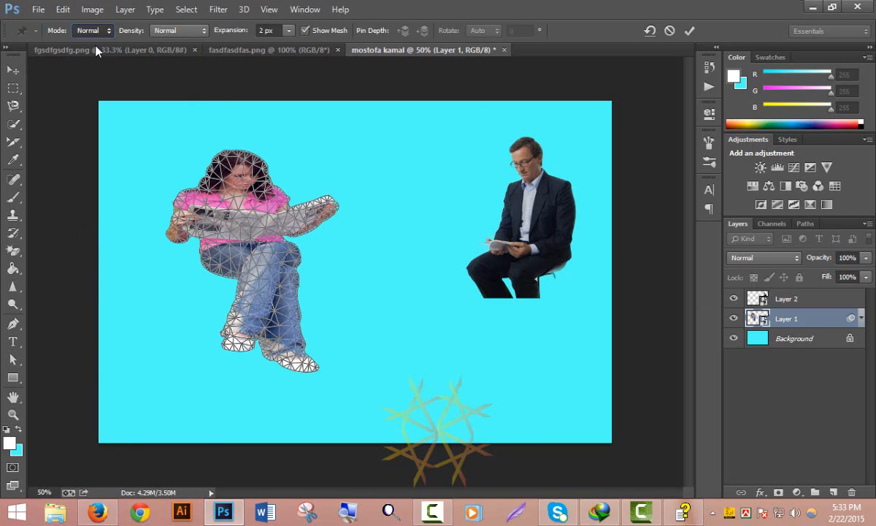
{"action": "left_click", "coordinate": [185, 34]}
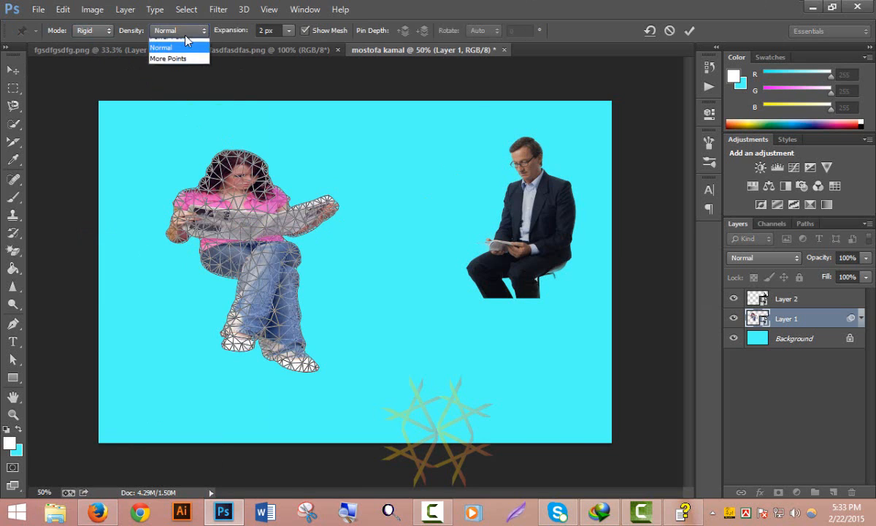
{"action": "left_click", "coordinate": [176, 68]}
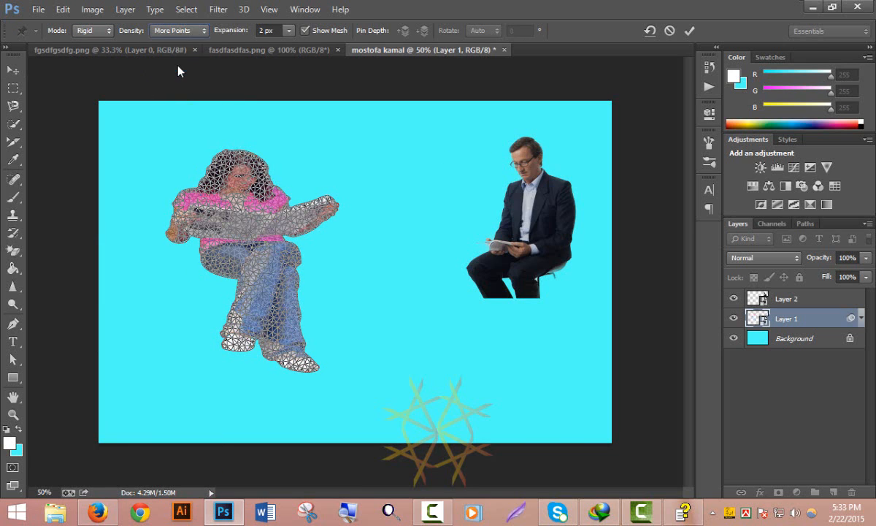
Step: Pin the top of the woman's head and move it up and to the right, and pin her face and nudge it down-left
{"action": "left_click", "coordinate": [242, 151]}
{"action": "scroll", "coordinate": [242, 151], "scroll_direction": "up", "scroll_amount": 3}
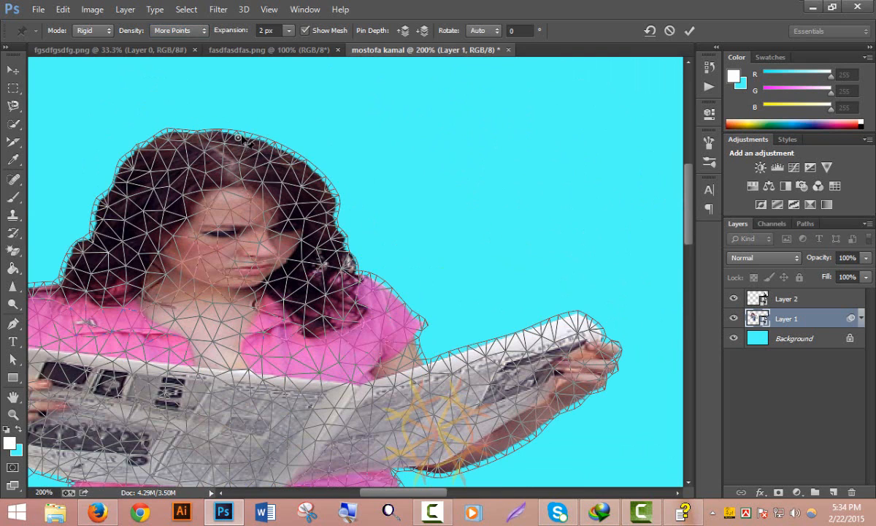
{"action": "left_click_drag", "start_coordinate": [241, 139], "coordinate": [337, 97]}
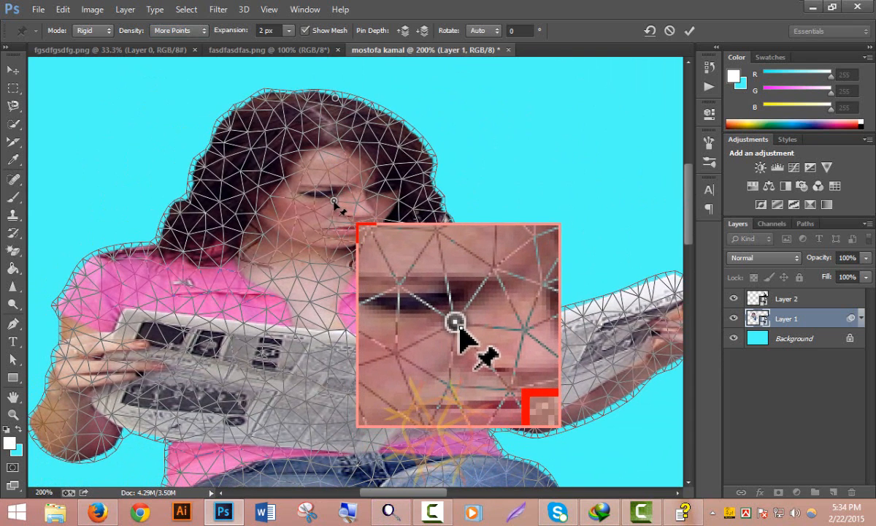
{"action": "left_click_drag", "start_coordinate": [334, 201], "coordinate": [327, 207]}
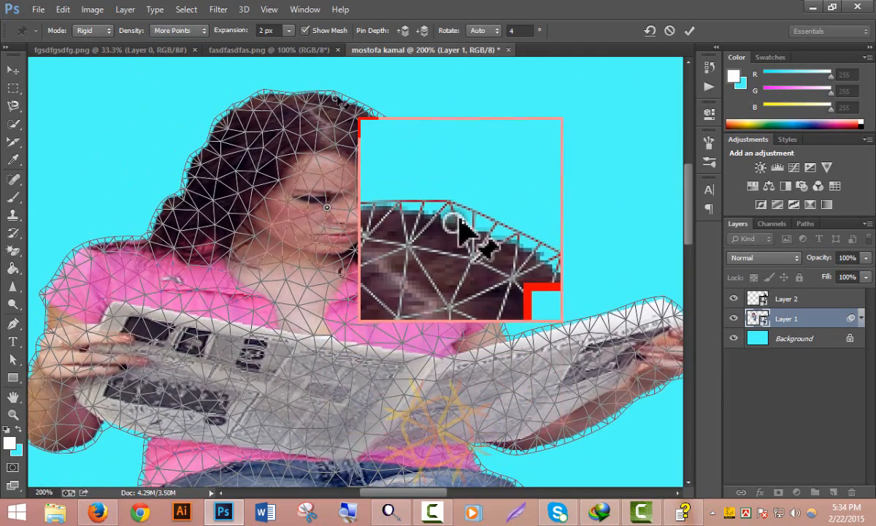
{"action": "left_click", "coordinate": [335, 97]}
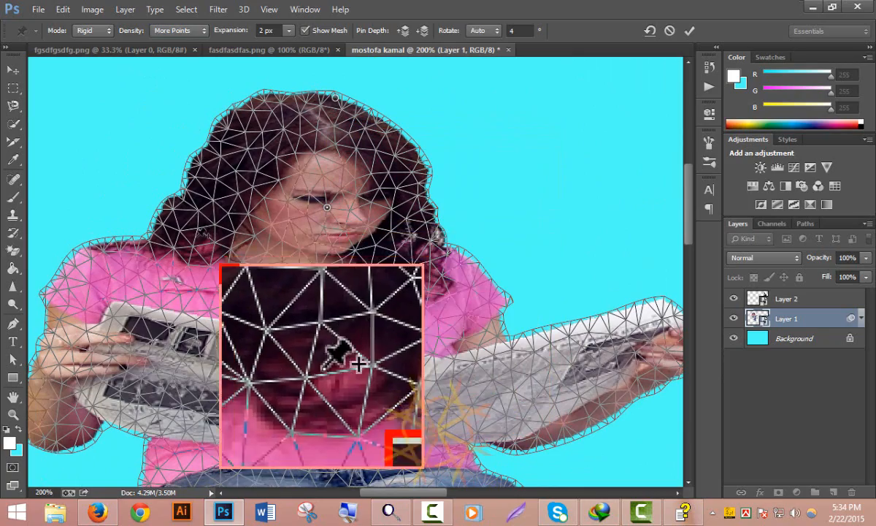
Step: Pin the hair beside her face and shift it inward, and pin the newspaper's upper edge at her chest and move it right
{"action": "left_click", "coordinate": [196, 212]}
{"action": "mouse_move", "coordinate": [196, 213]}
{"action": "left_mouse_down"}
{"action": "mouse_move", "coordinate": [284, 217]}
{"action": "mouse_move", "coordinate": [212, 207]}
{"action": "left_mouse_up"}
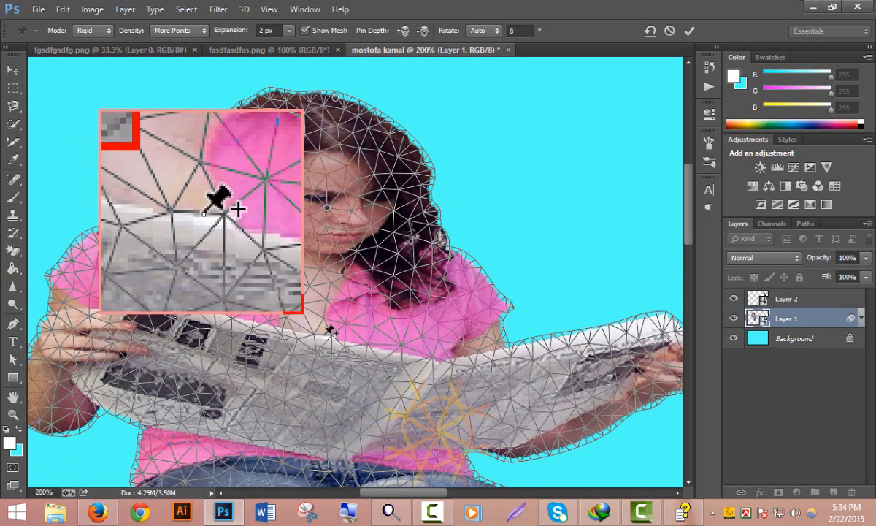
{"action": "left_click", "coordinate": [316, 336]}
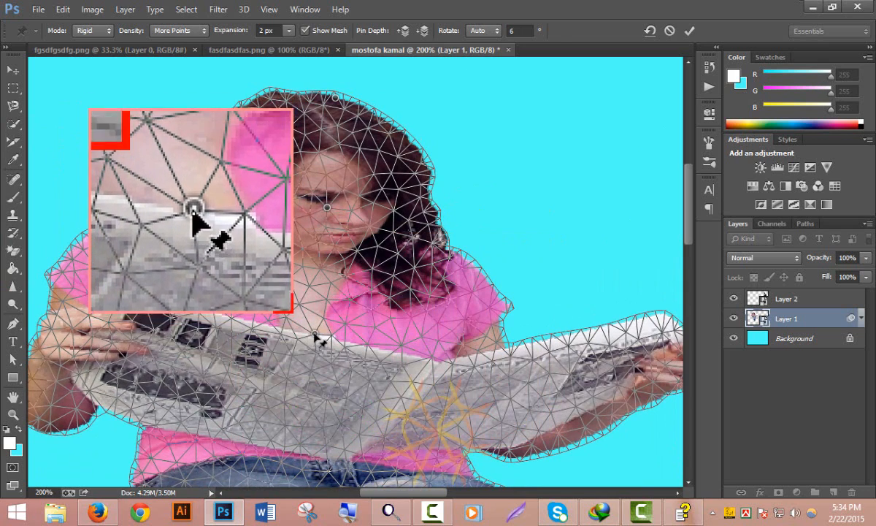
{"action": "left_click_drag", "start_coordinate": [316, 335], "coordinate": [359, 341]}
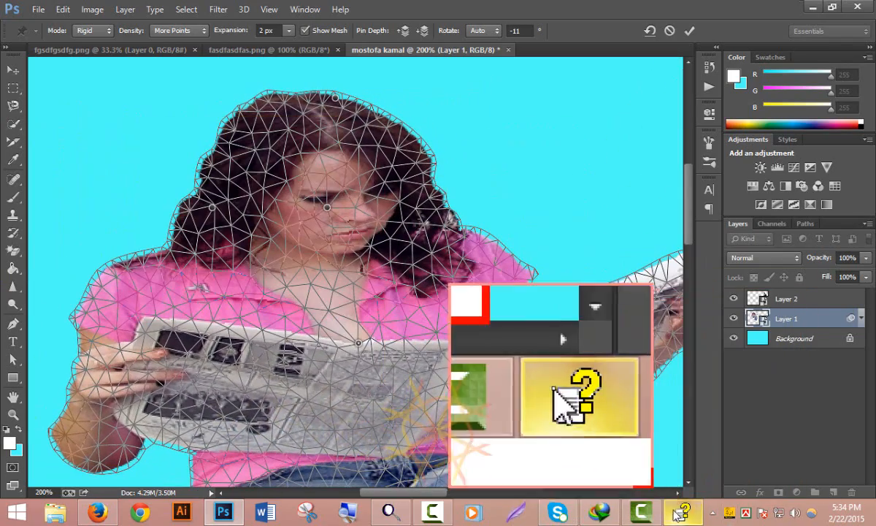
{"action": "left_click", "coordinate": [432, 511]}
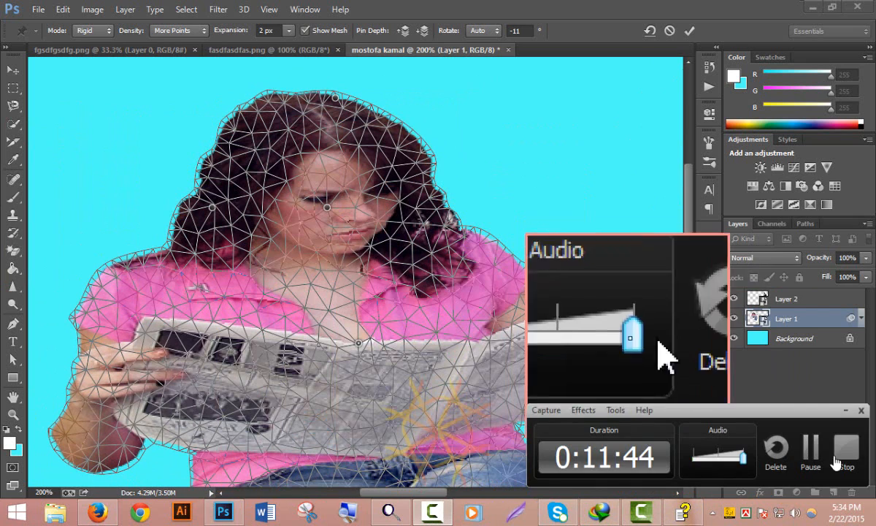
{"action": "left_click", "coordinate": [807, 451]}
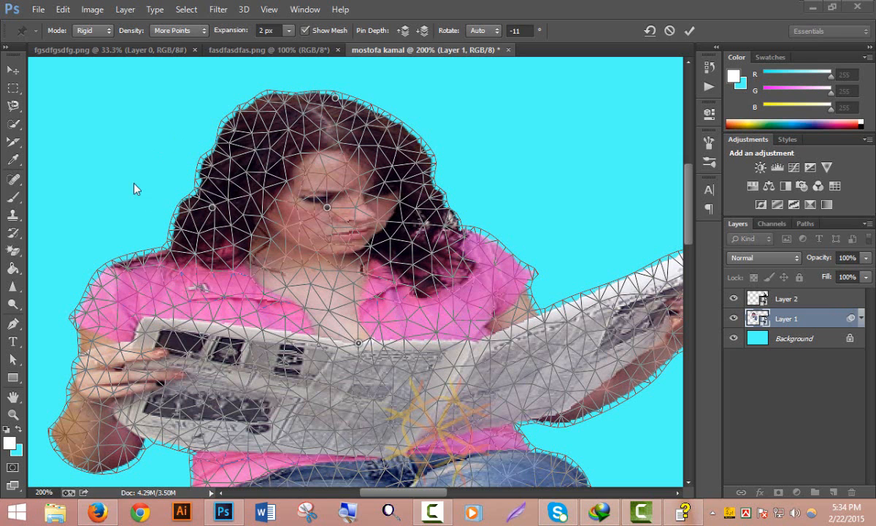
Step: Pin the middle of the newspaper and bend it down-left toward her lap, and add a pin on her jeans leg
{"action": "scroll", "coordinate": [343, 292], "scroll_direction": "down", "scroll_amount": 6}
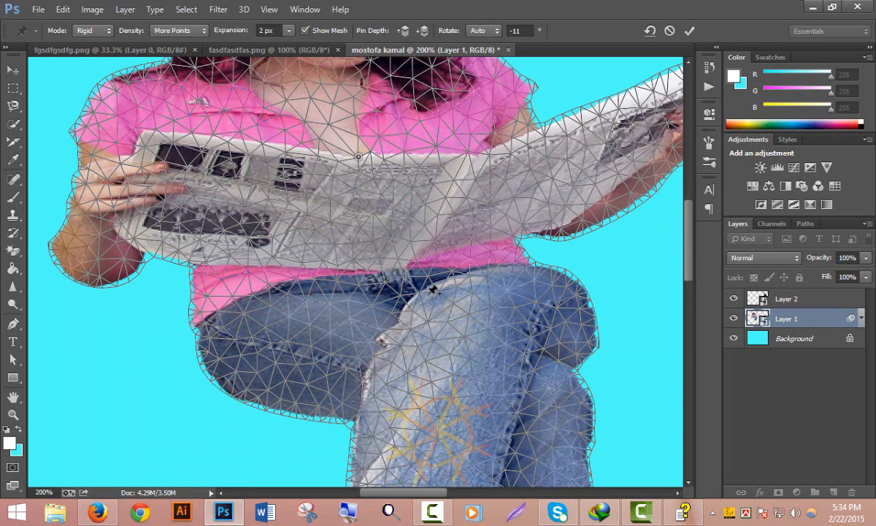
{"action": "left_click", "coordinate": [388, 234]}
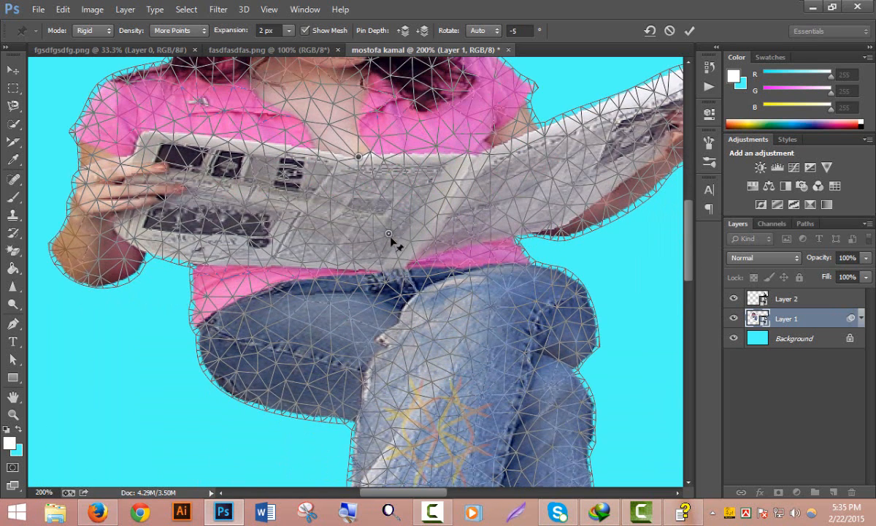
{"action": "left_click_drag", "start_coordinate": [389, 233], "coordinate": [362, 286]}
{"action": "scroll", "coordinate": [299, 307], "scroll_direction": "down", "scroll_amount": 4}
{"action": "scroll", "coordinate": [301, 318], "scroll_direction": "down", "scroll_amount": 1}
{"action": "scroll", "coordinate": [400, 186], "scroll_direction": "up", "scroll_amount": 5}
{"action": "scroll", "coordinate": [406, 186], "scroll_direction": "up", "scroll_amount": 2}
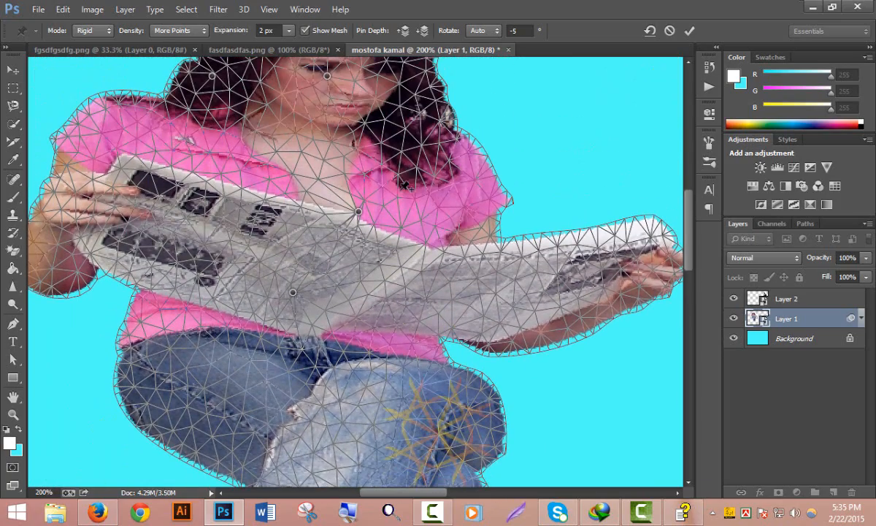
{"action": "scroll", "coordinate": [347, 145], "scroll_direction": "down", "scroll_amount": 3}
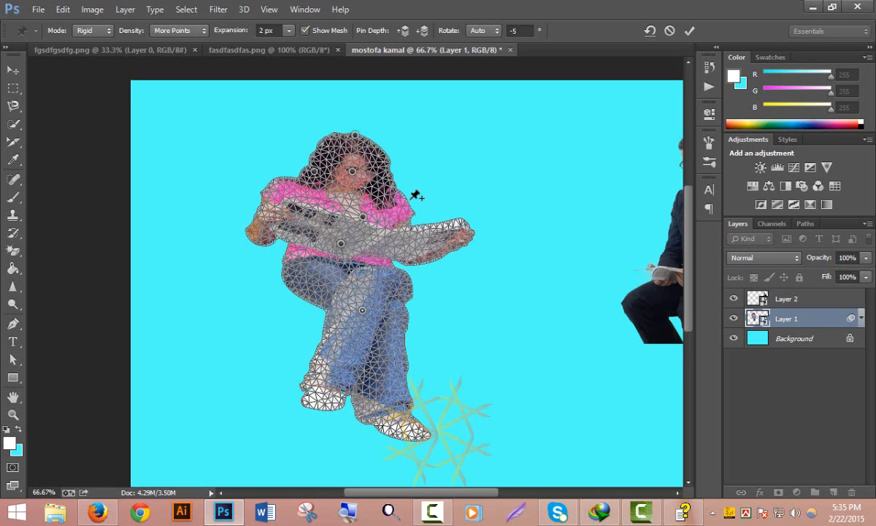
{"action": "scroll", "coordinate": [420, 204], "scroll_direction": "up", "scroll_amount": 2}
{"action": "scroll", "coordinate": [387, 191], "scroll_direction": "right", "scroll_amount": 6}
{"action": "scroll", "coordinate": [392, 188], "scroll_direction": "down", "scroll_amount": 1}
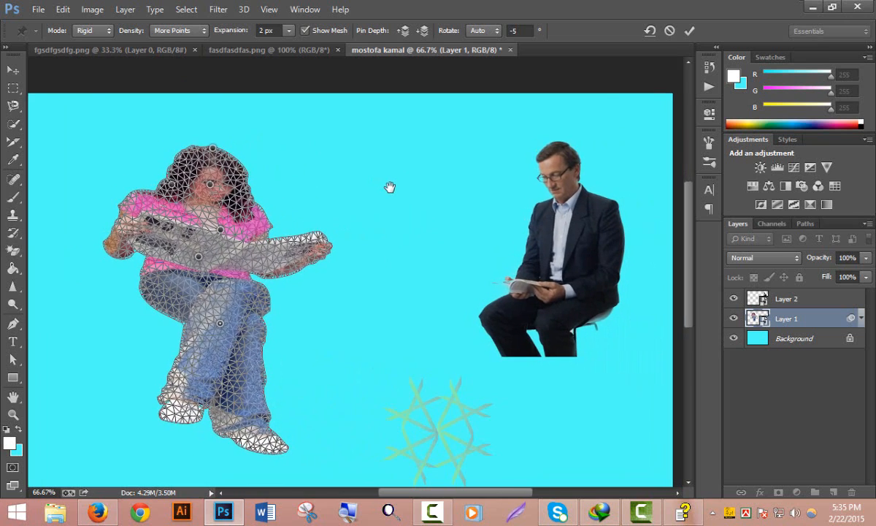